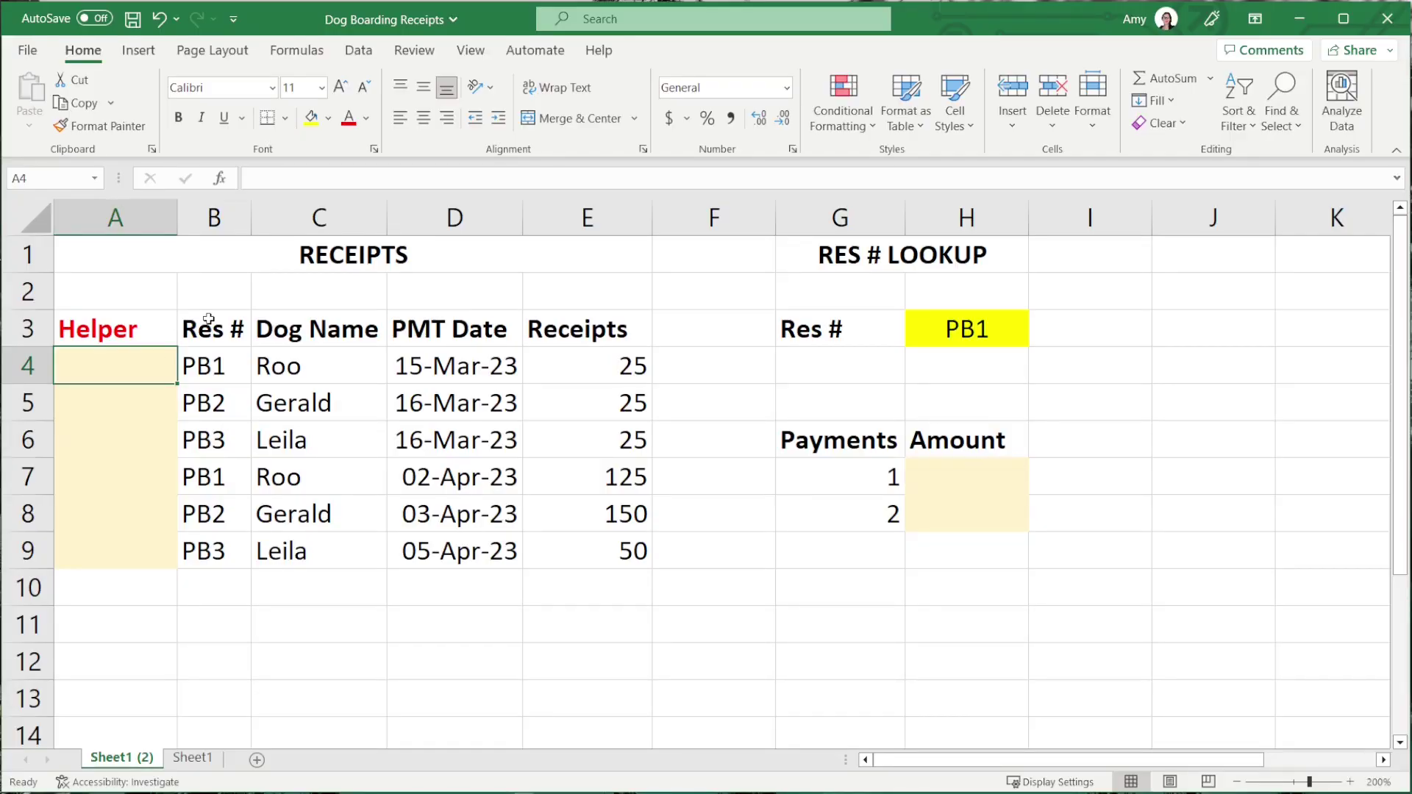
- Examine the receipts table and compare the two PB1 payment rows for Roo
{"action": "left_click_drag", "start_coordinate": [208, 318], "coordinate": [570, 560]}
{"action": "left_click_drag", "start_coordinate": [180, 378], "coordinate": [576, 356]}
{"action": "left_click_drag", "start_coordinate": [234, 483], "coordinate": [588, 463]}
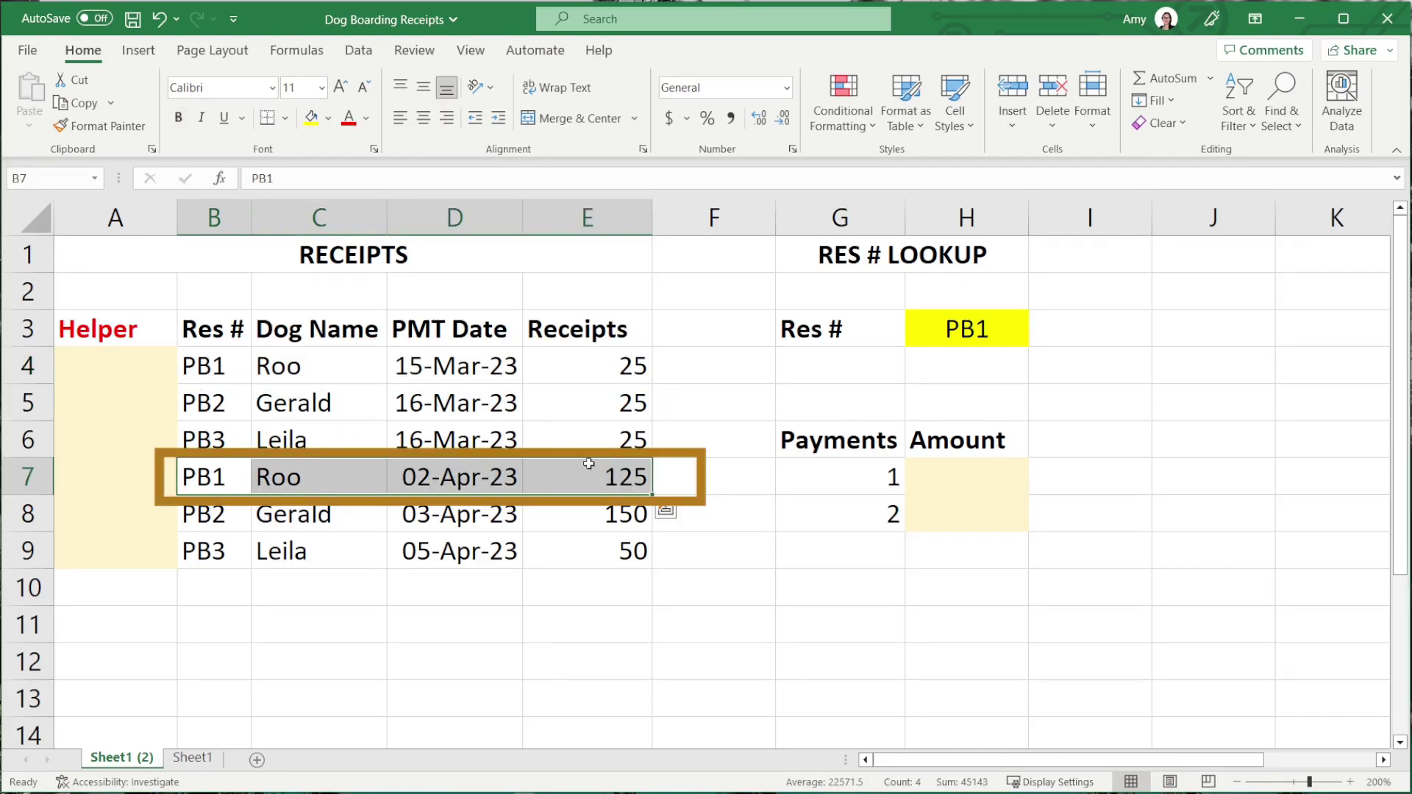
{"action": "left_click_drag", "start_coordinate": [205, 373], "coordinate": [588, 355]}
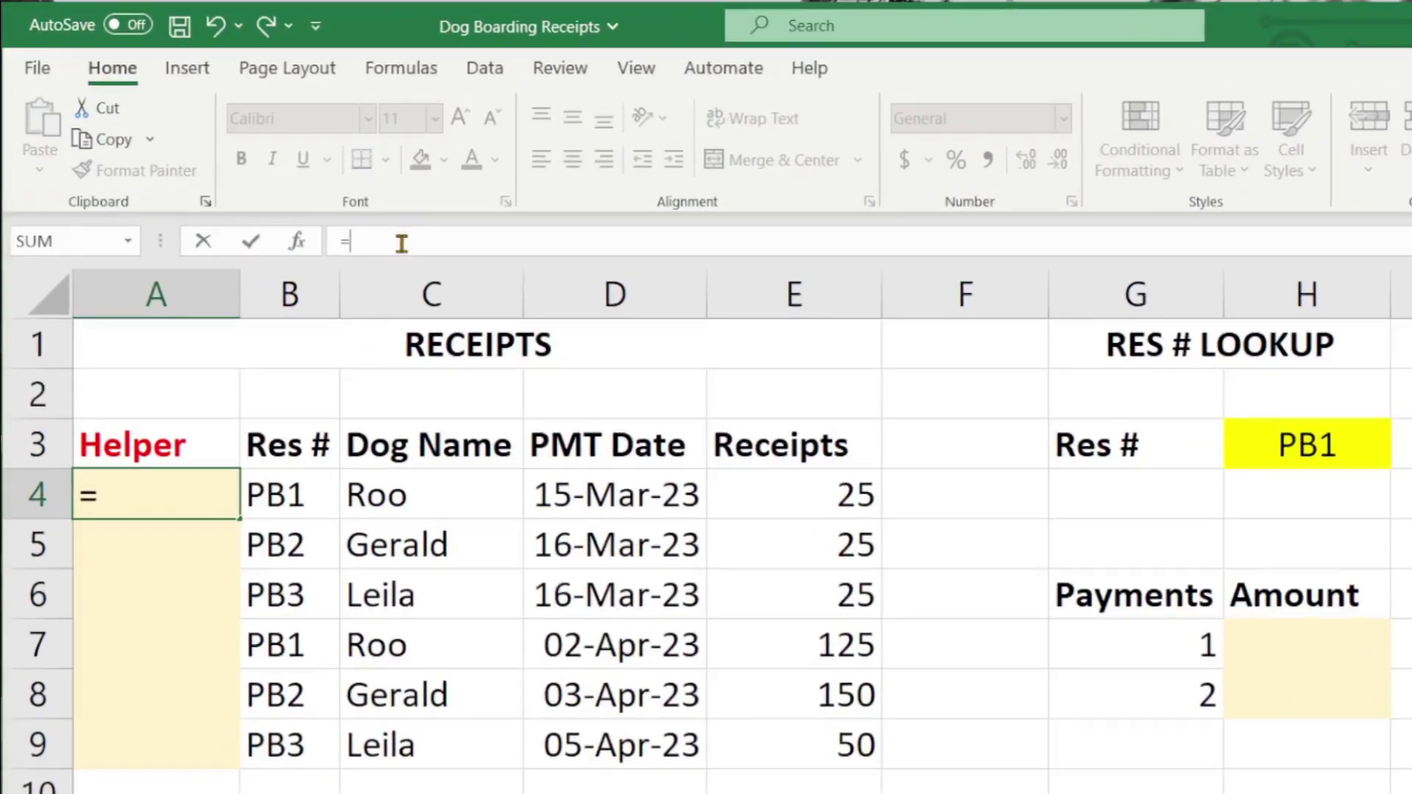
- Write the formula =COUNTIF(B4:B4,B4) in the first Helper cell, A4
{"action": "type", "text": "counti"}
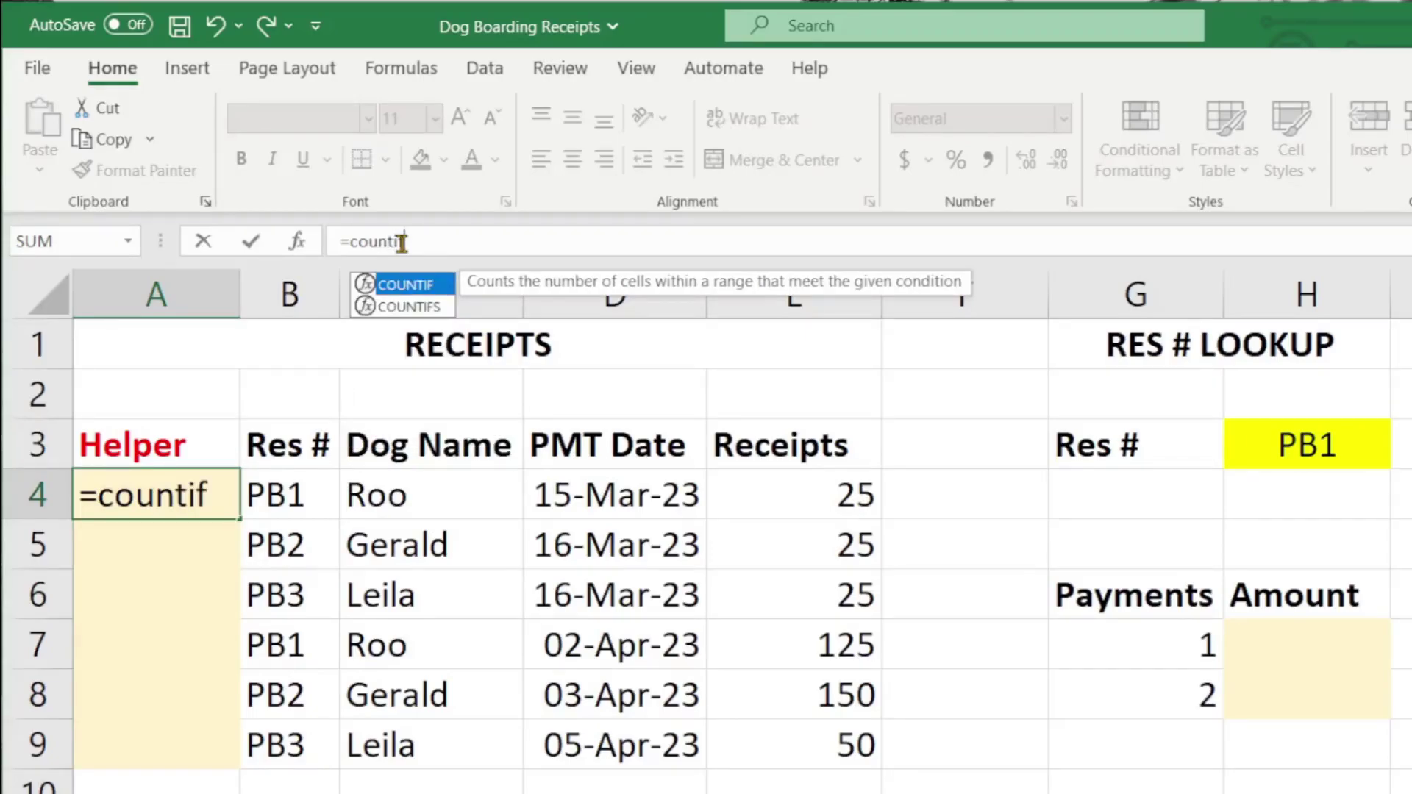
{"action": "type", "text": "f"}
{"action": "key", "text": "Tab"}
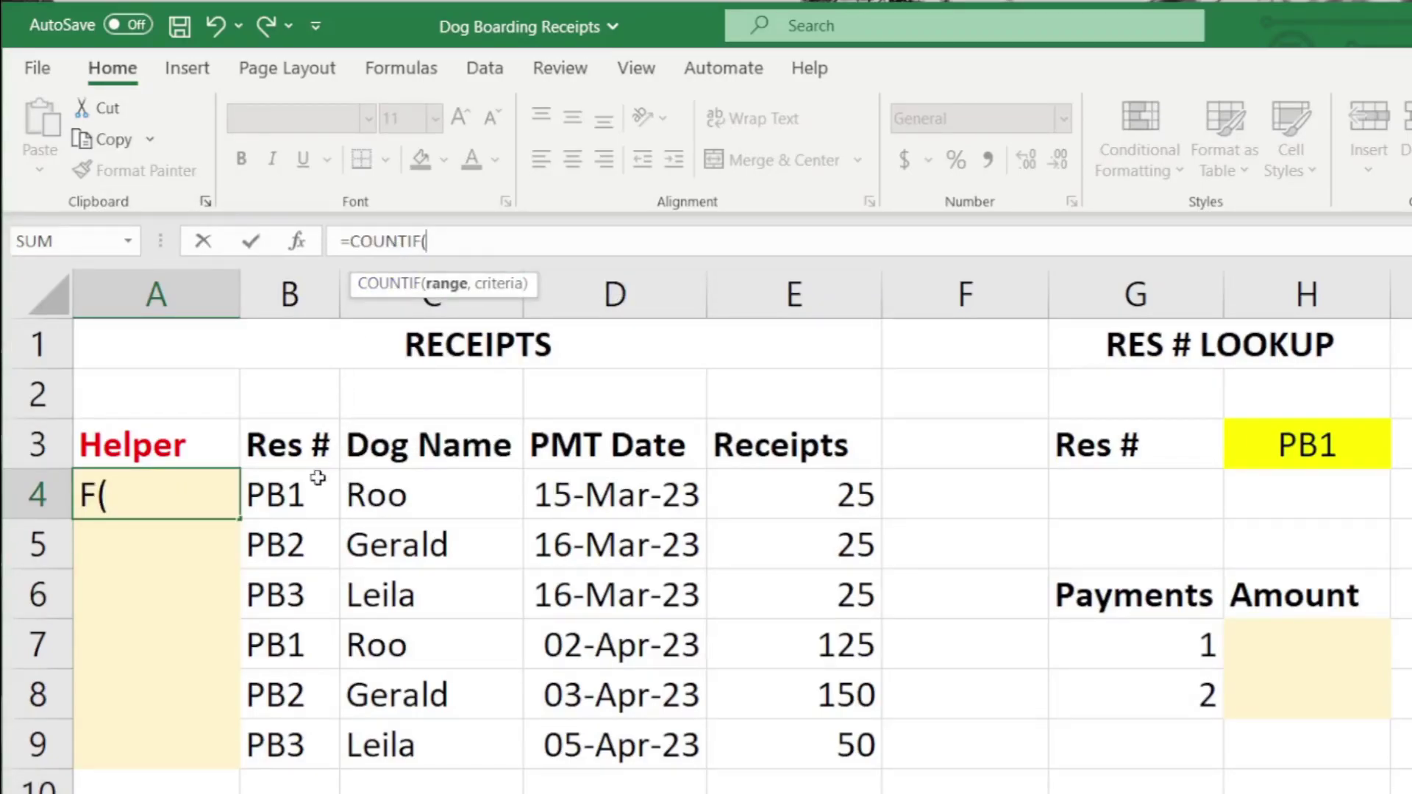
{"action": "left_click", "coordinate": [303, 496]}
{"action": "type", "text": ":"}
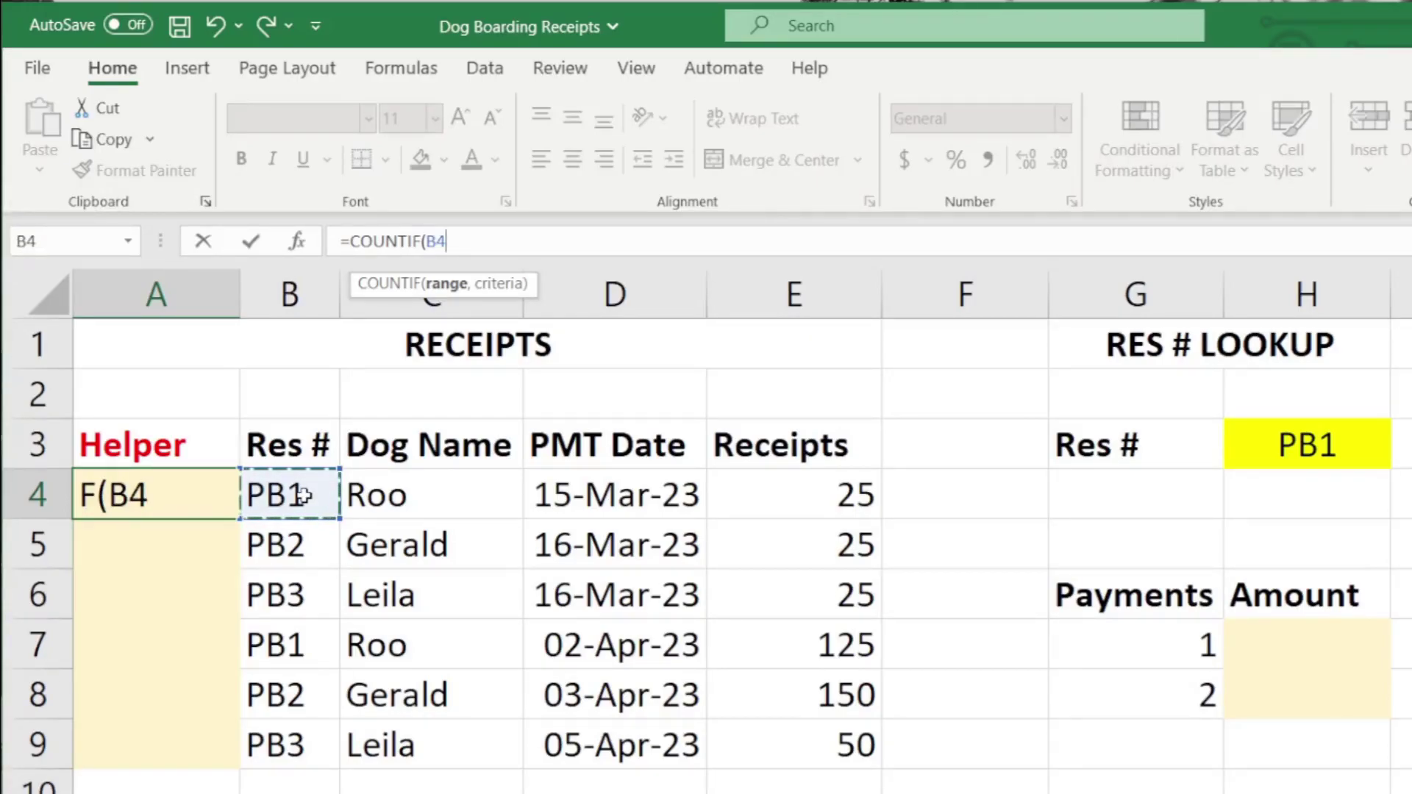
{"action": "left_click", "coordinate": [303, 496]}
{"action": "type", "text": ","}
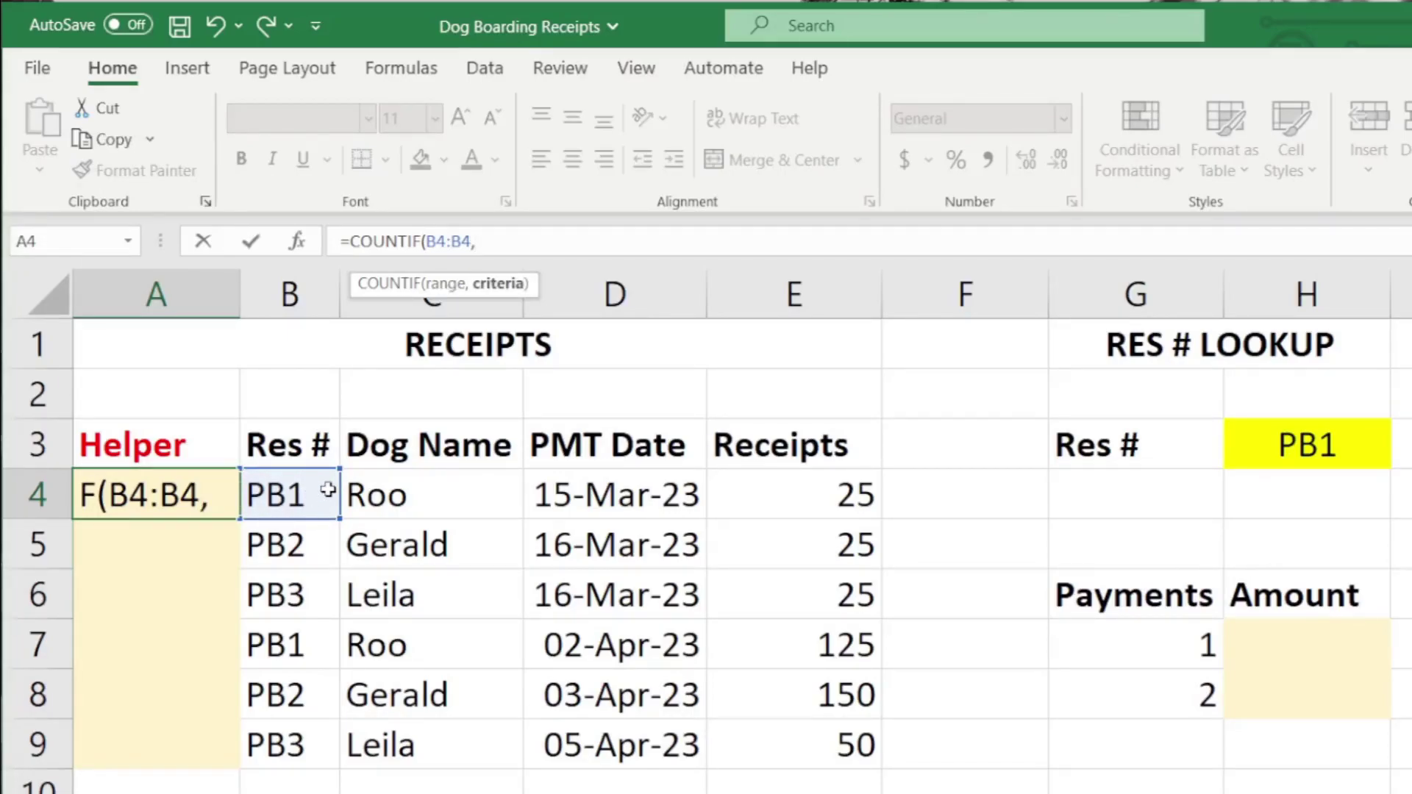
{"action": "left_click", "coordinate": [328, 490]}
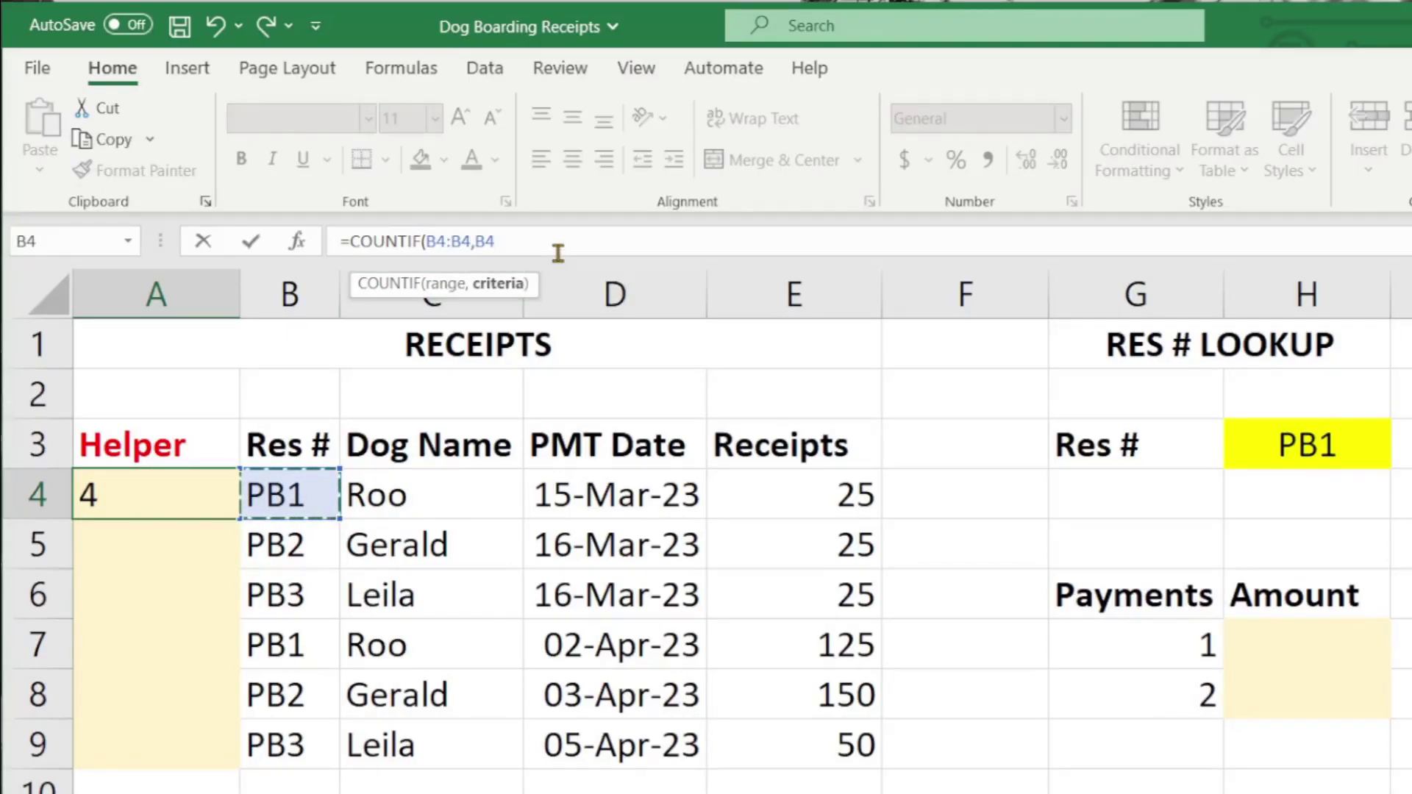
{"action": "type", "text": ")"}
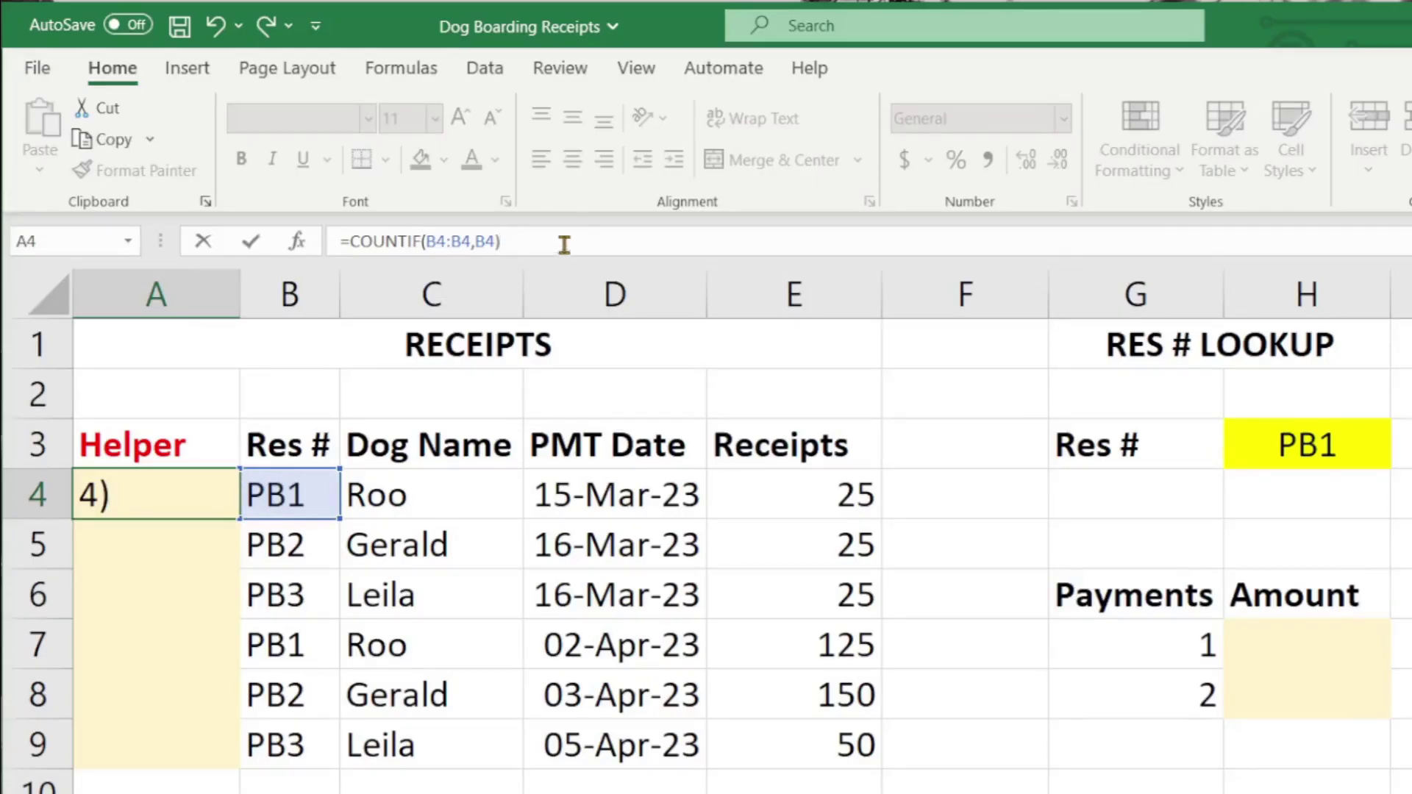
- Make the range's starting reference absolute as $B$4 and fill the COUNTIF formula down the Helper column to A9
{"action": "left_click", "coordinate": [435, 240]}
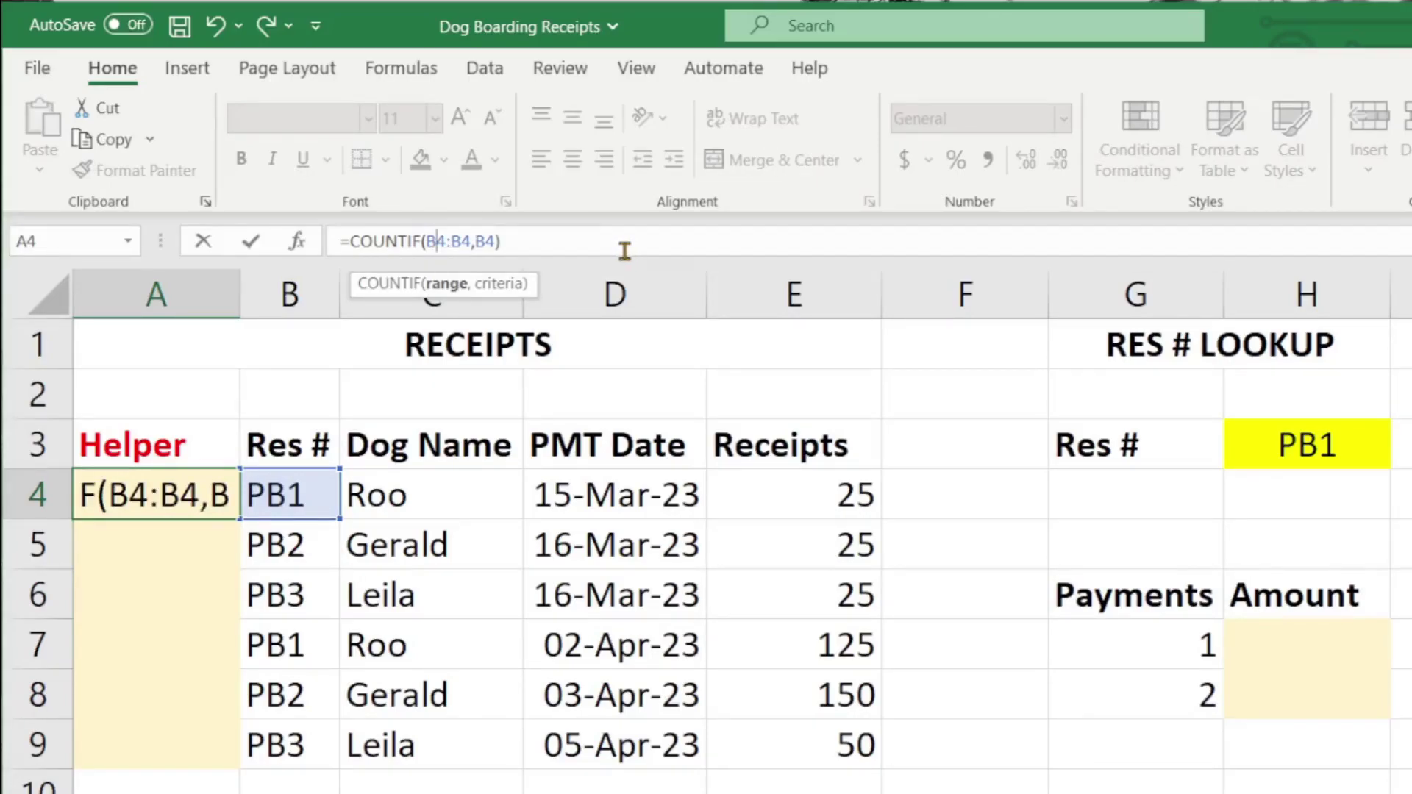
{"action": "key", "text": "F4"}
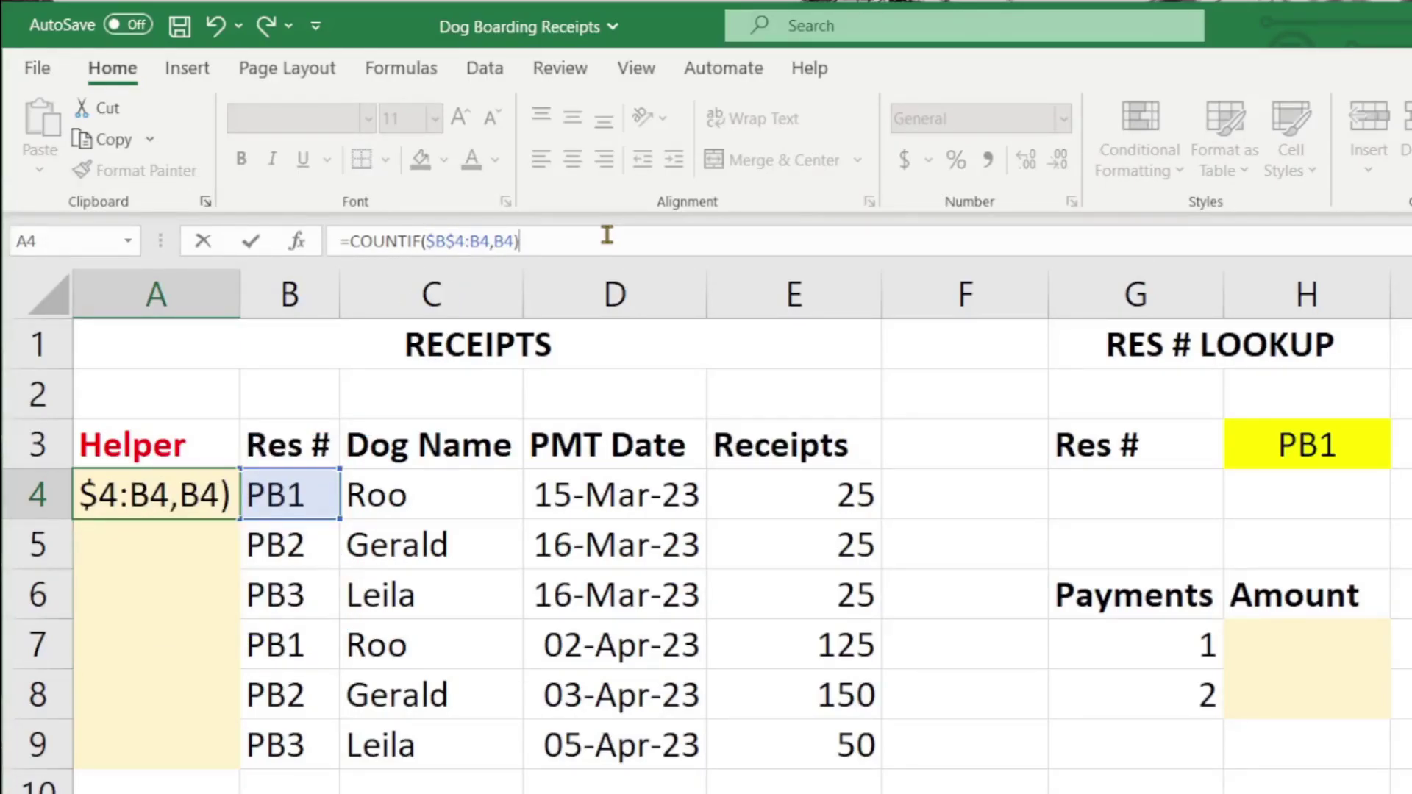
{"action": "key", "text": "Return"}
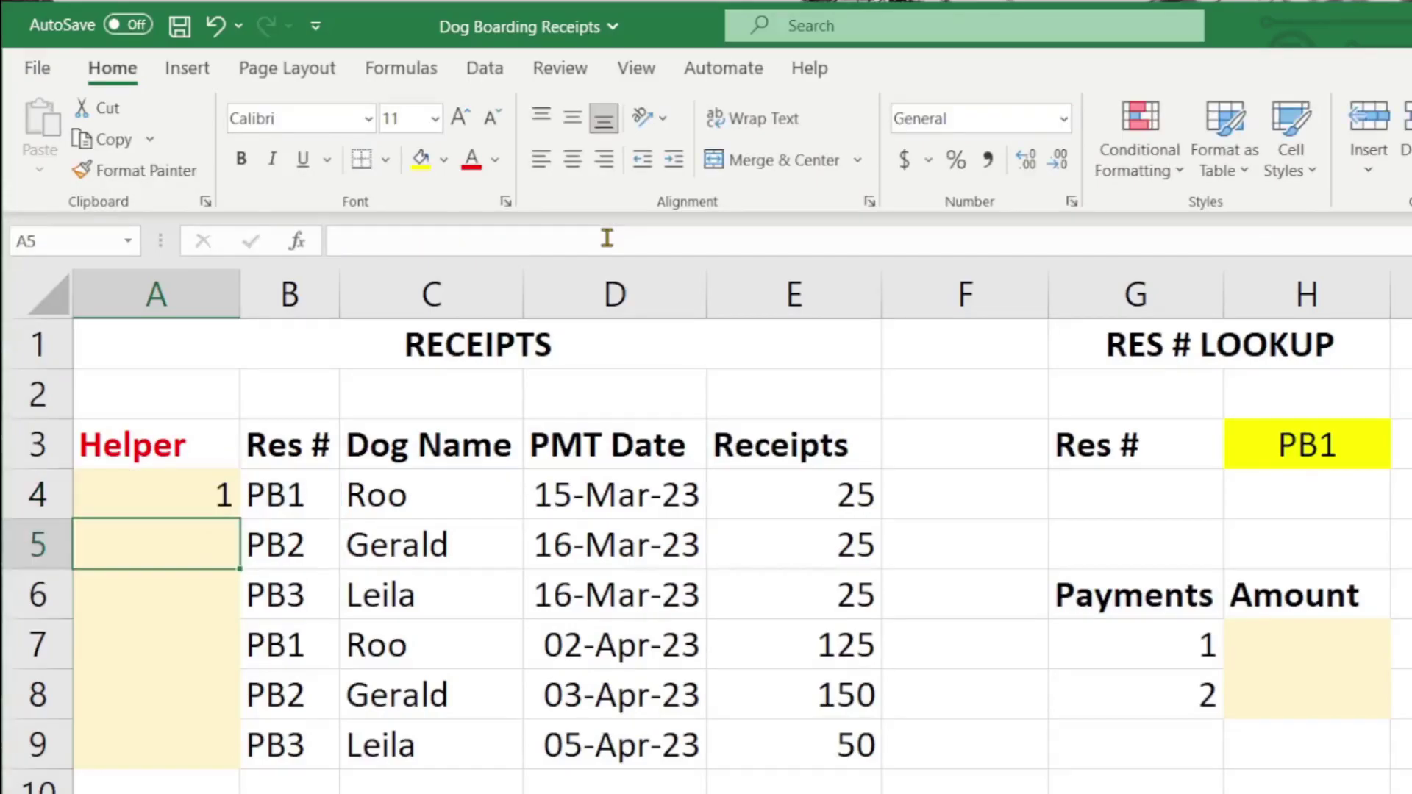
{"action": "left_click", "coordinate": [186, 496]}
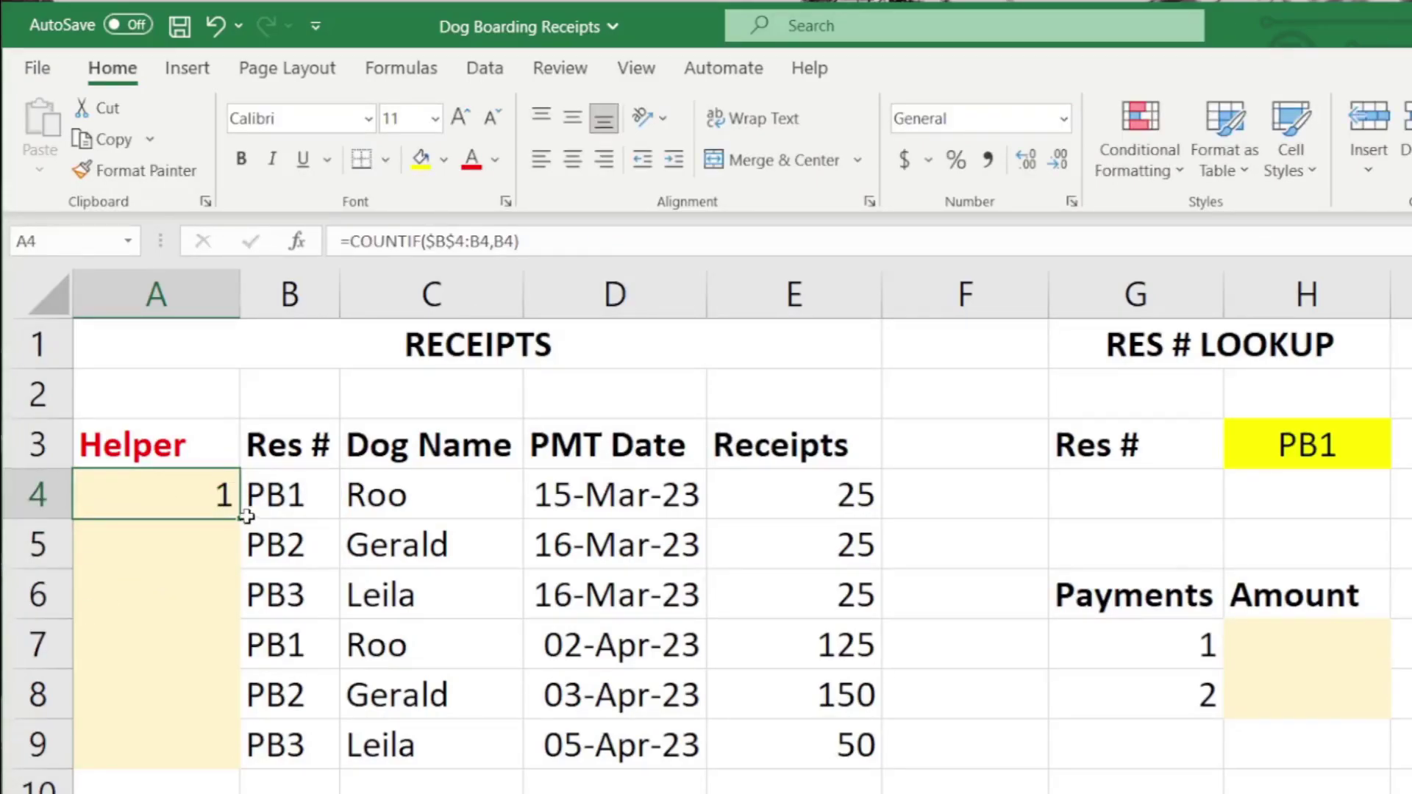
{"action": "double_click", "coordinate": [241, 517]}
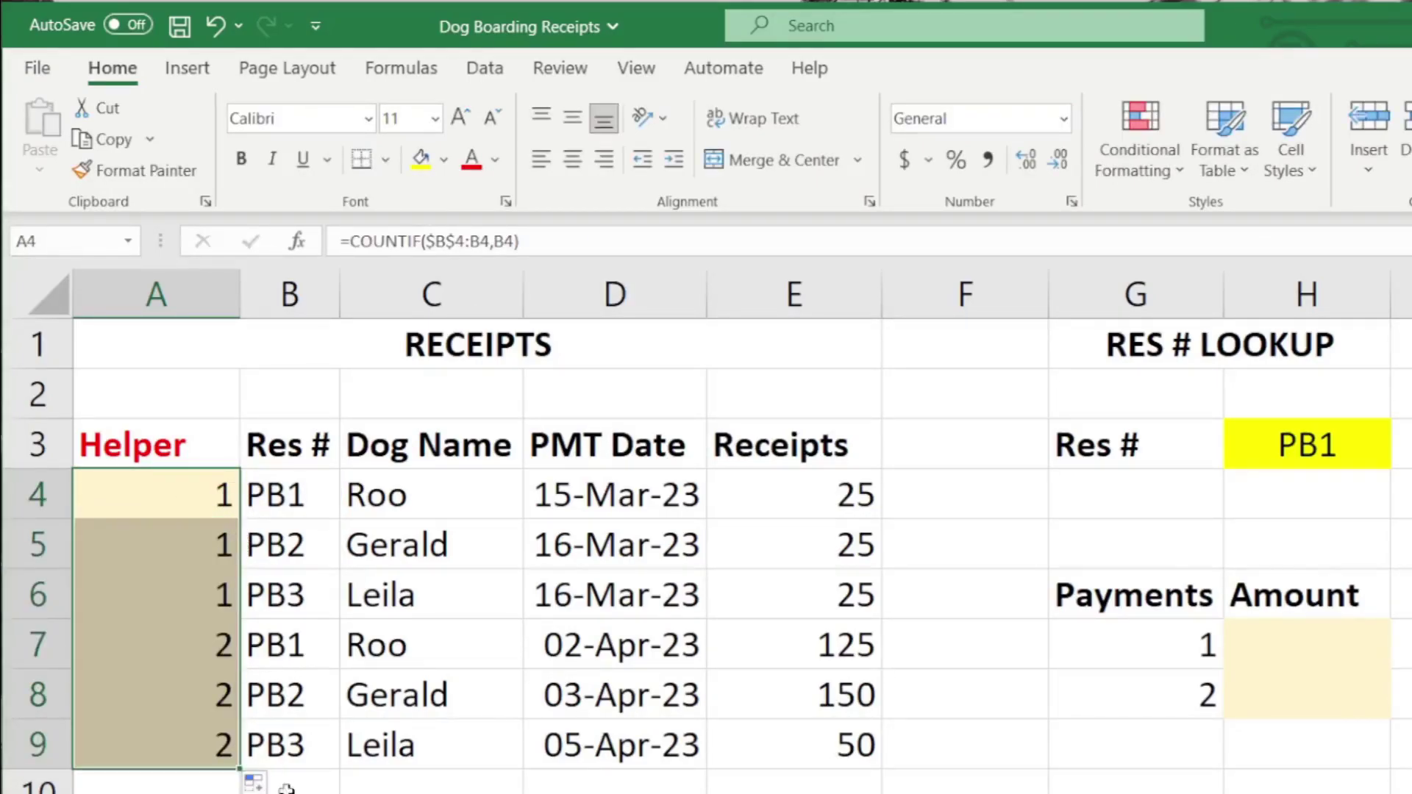
{"action": "left_click", "coordinate": [432, 790]}
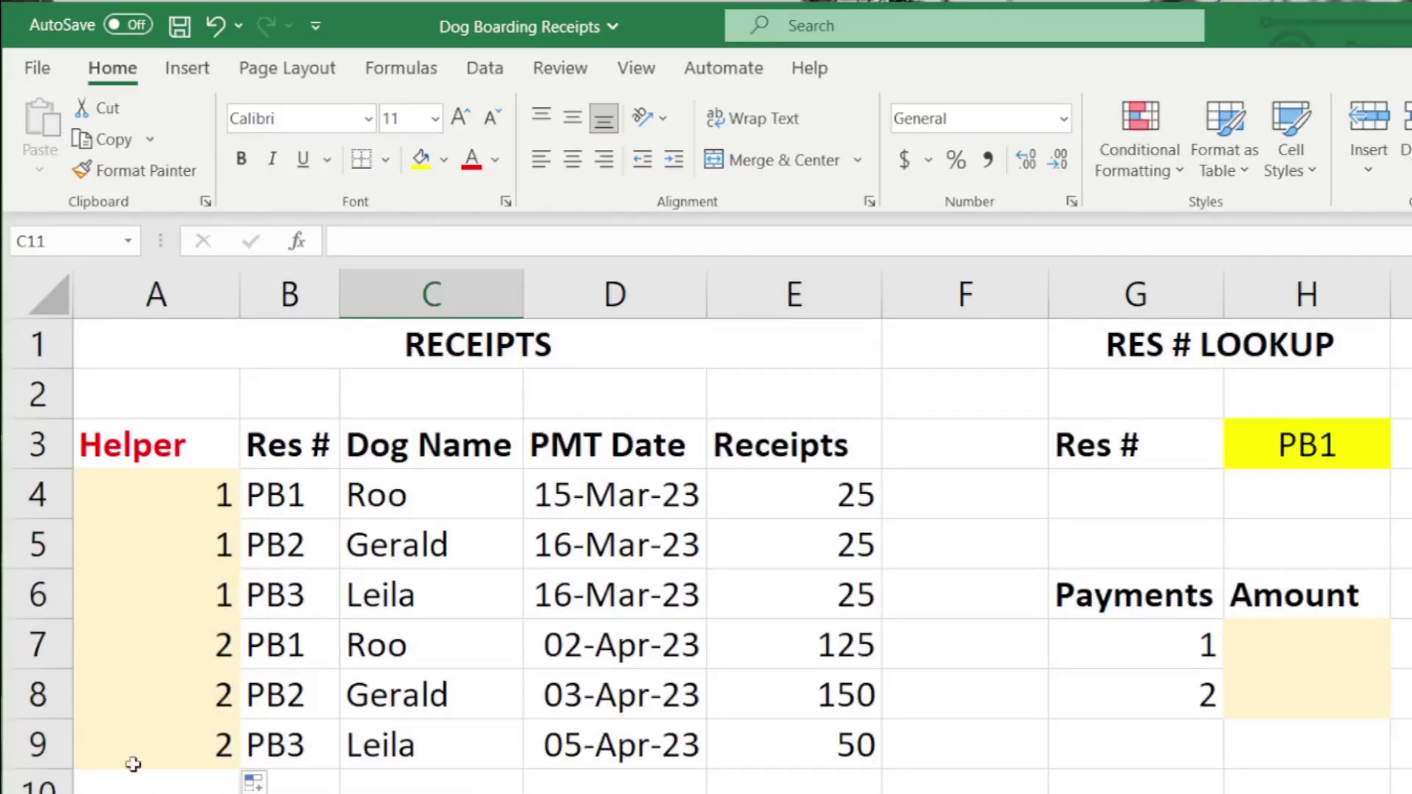
- Compare the Helper counts with the reservation numbers for the PB1 and PB2 rows and inspect the COUNTIF formula in A7
{"action": "left_click_drag", "start_coordinate": [307, 492], "coordinate": [141, 509]}
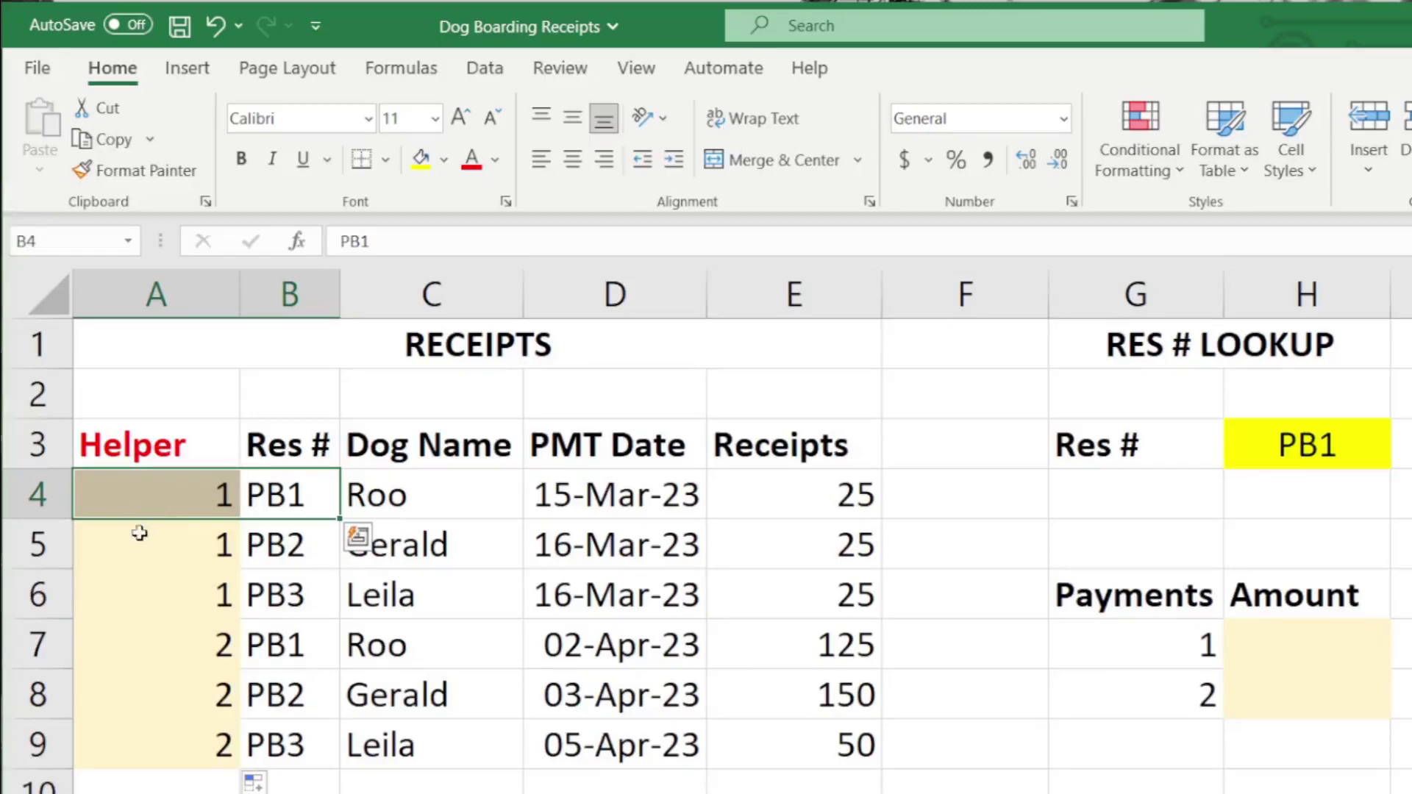
{"action": "left_click", "coordinate": [265, 555]}
{"action": "left_click_drag", "start_coordinate": [265, 555], "coordinate": [167, 558]}
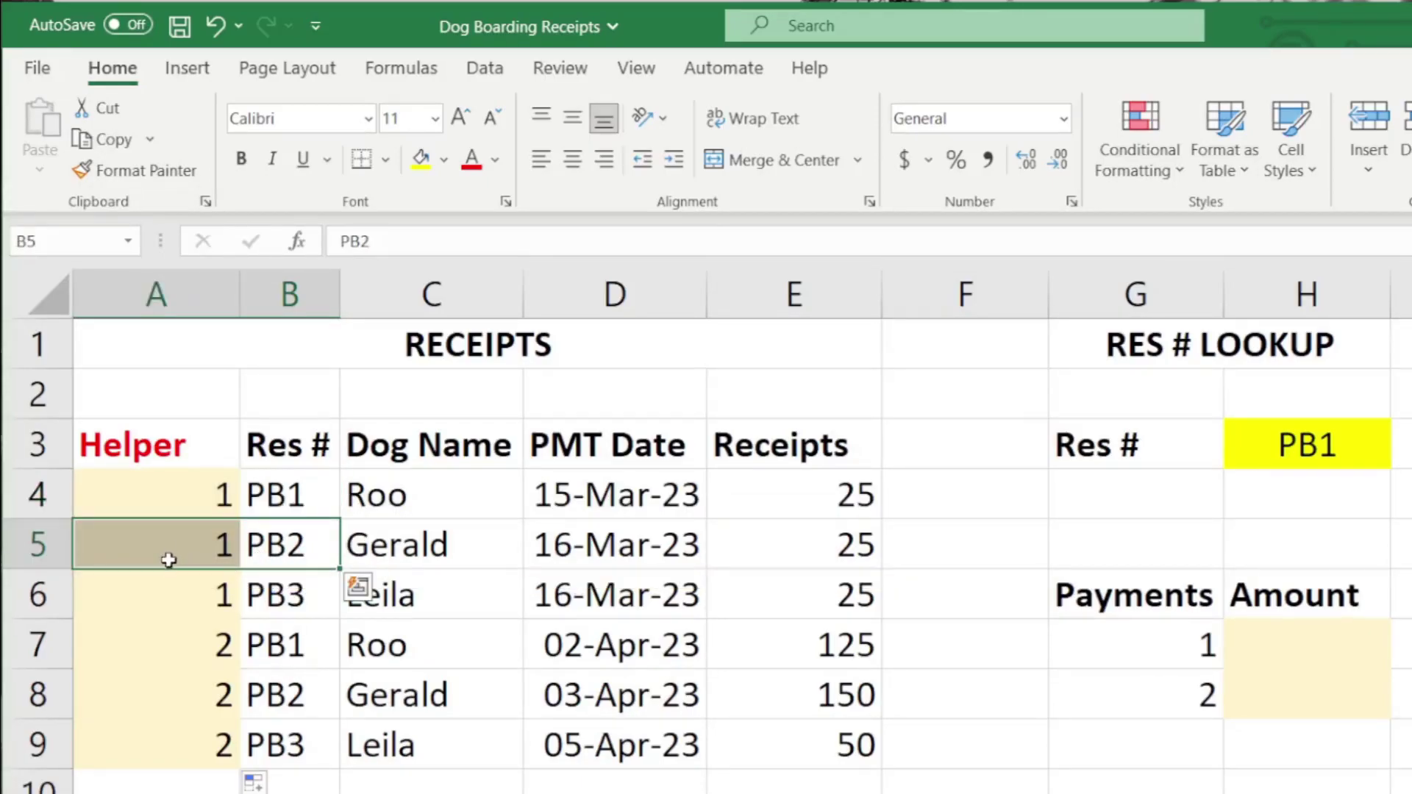
{"action": "left_click", "coordinate": [319, 649]}
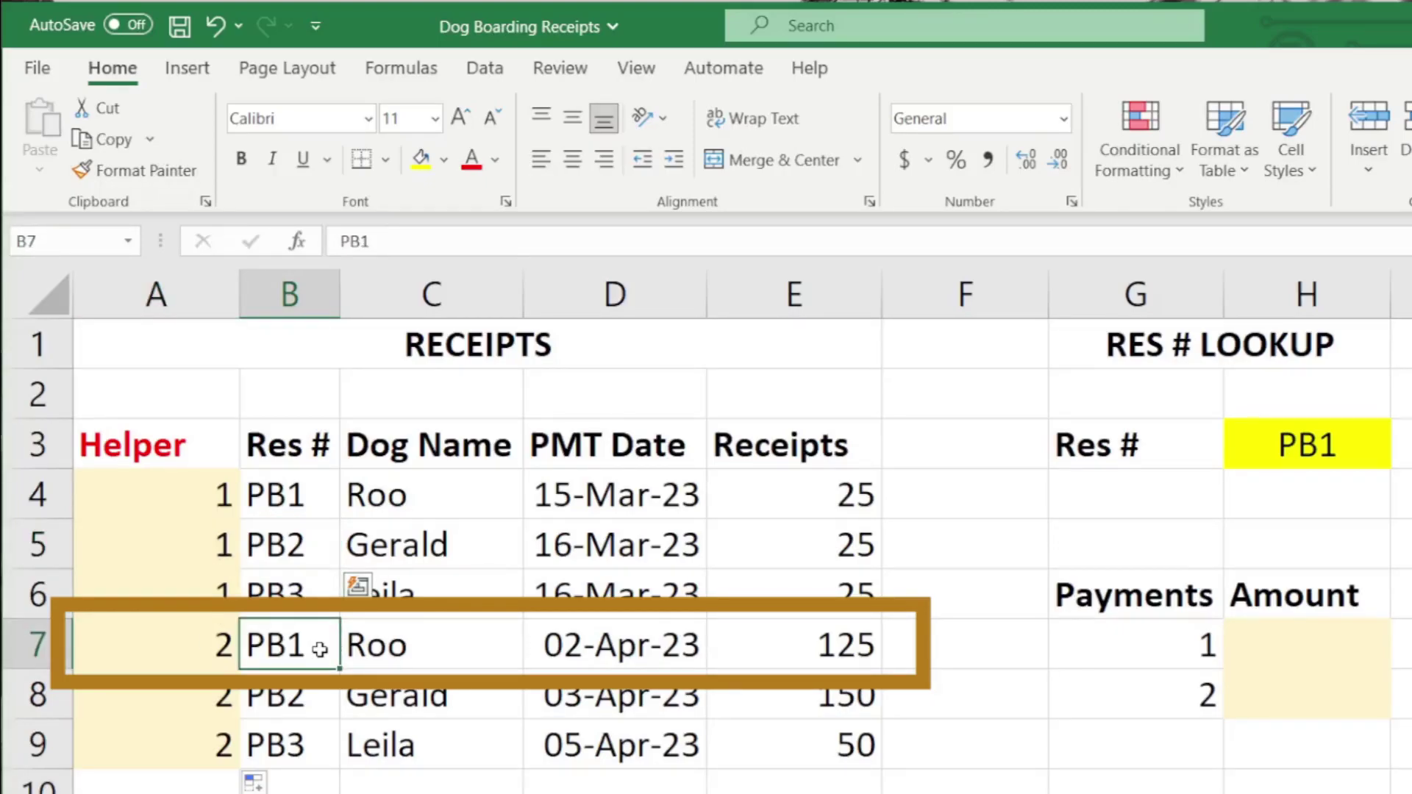
{"action": "left_click_drag", "start_coordinate": [251, 647], "coordinate": [205, 646]}
{"action": "left_click", "coordinate": [127, 636]}
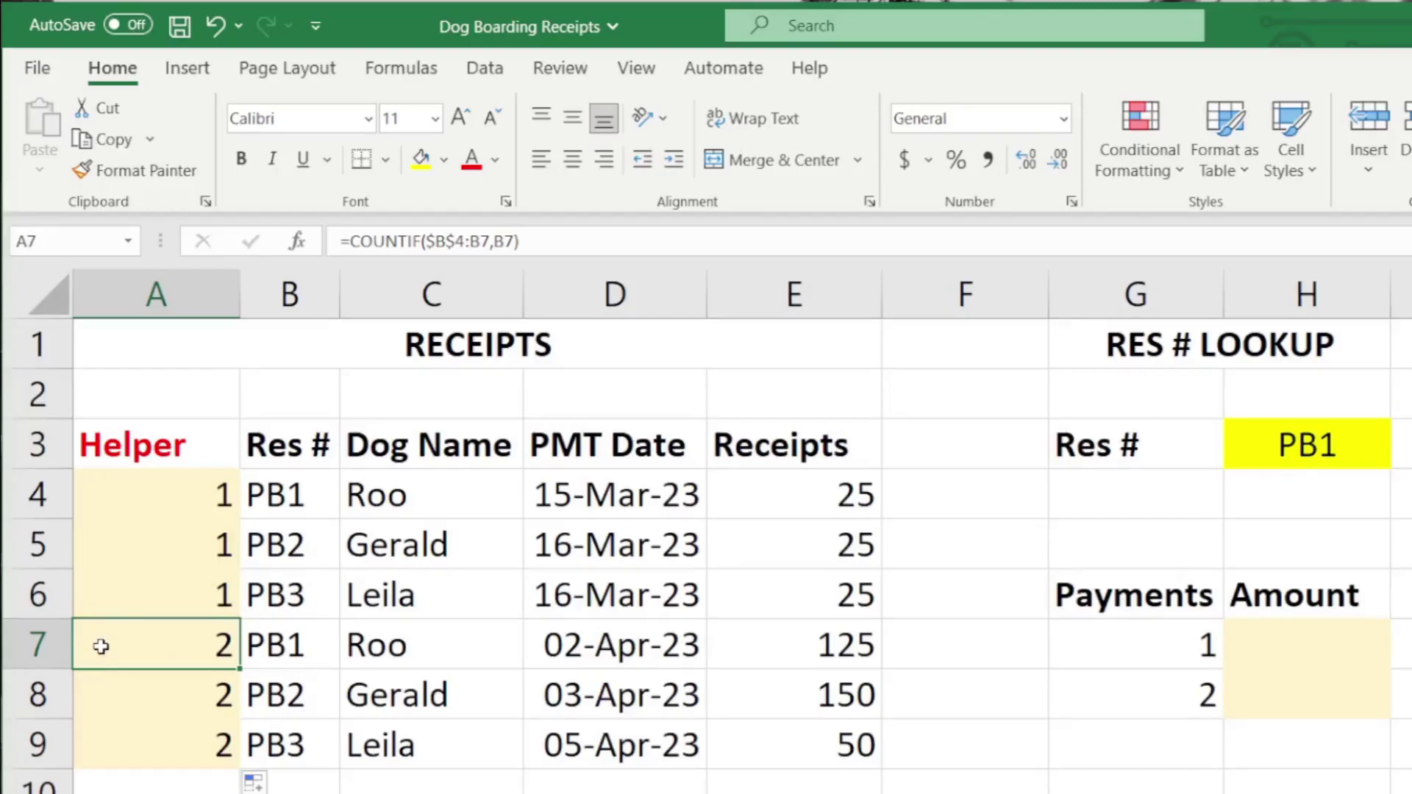
{"action": "left_click", "coordinate": [298, 645]}
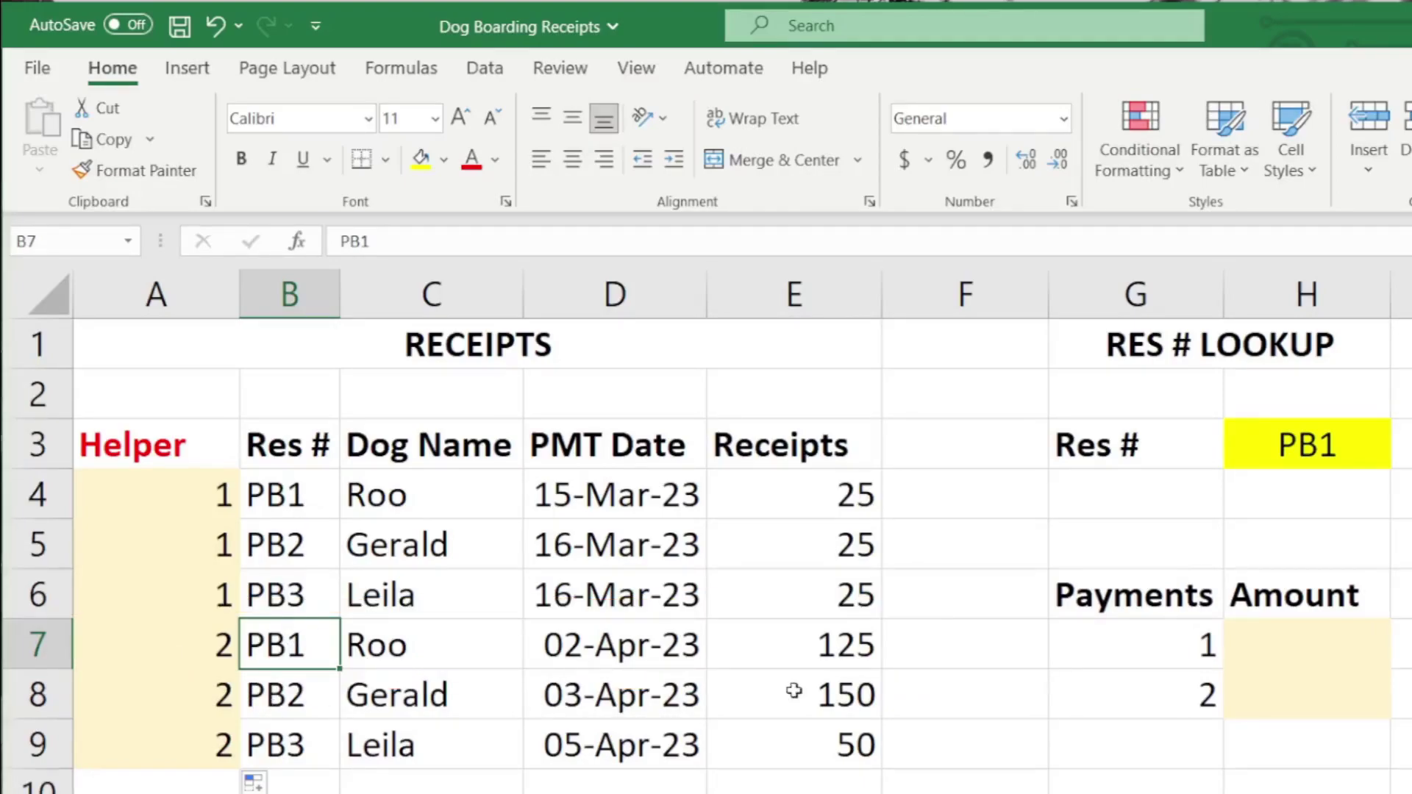
{"action": "left_click", "coordinate": [162, 658]}
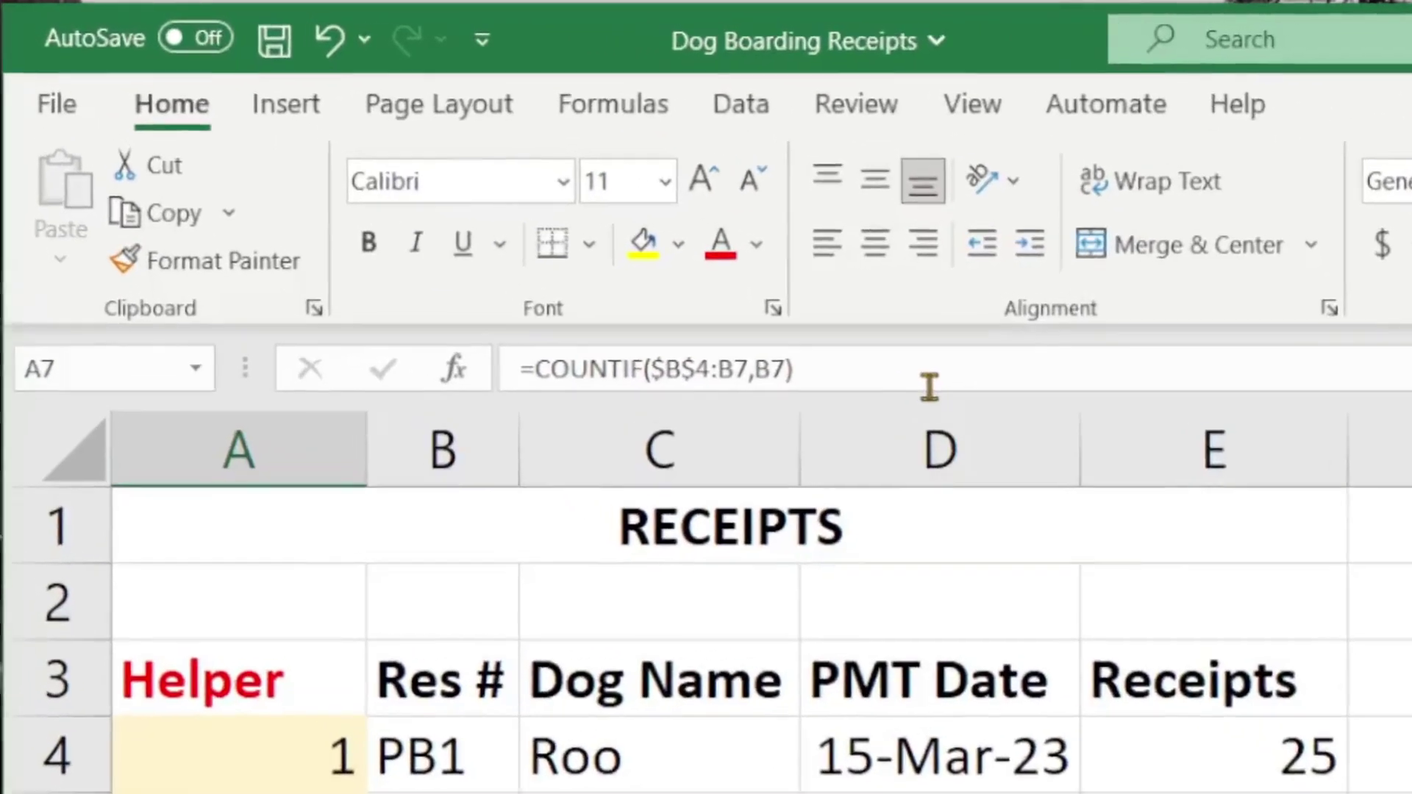
- Append &" "&B4 to the COUNTIF formula in A4 and fill the updated formula down the Helper column to A9
{"action": "left_click", "coordinate": [600, 239]}
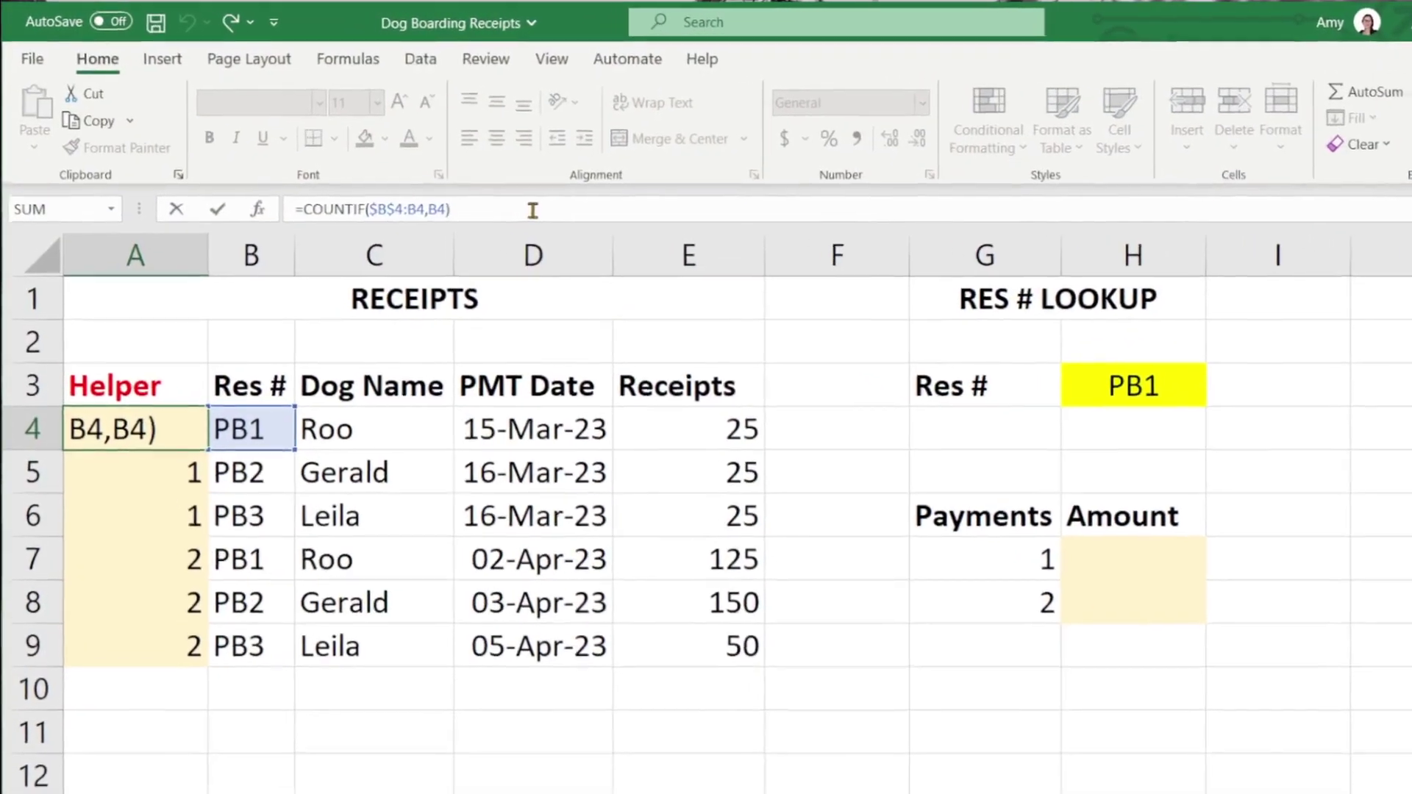
{"action": "type", "text": "&"}
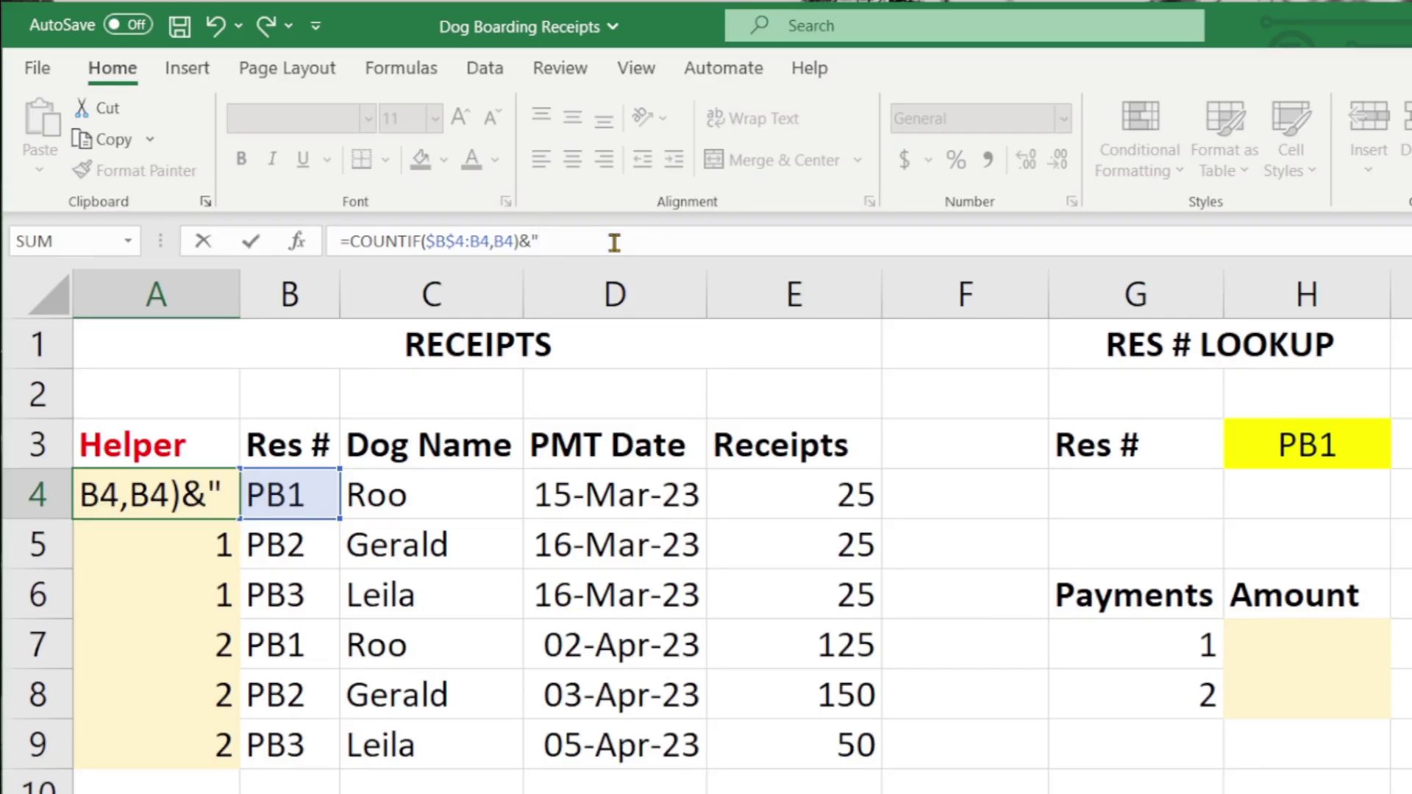
{"action": "type", "text": "\" \"&"}
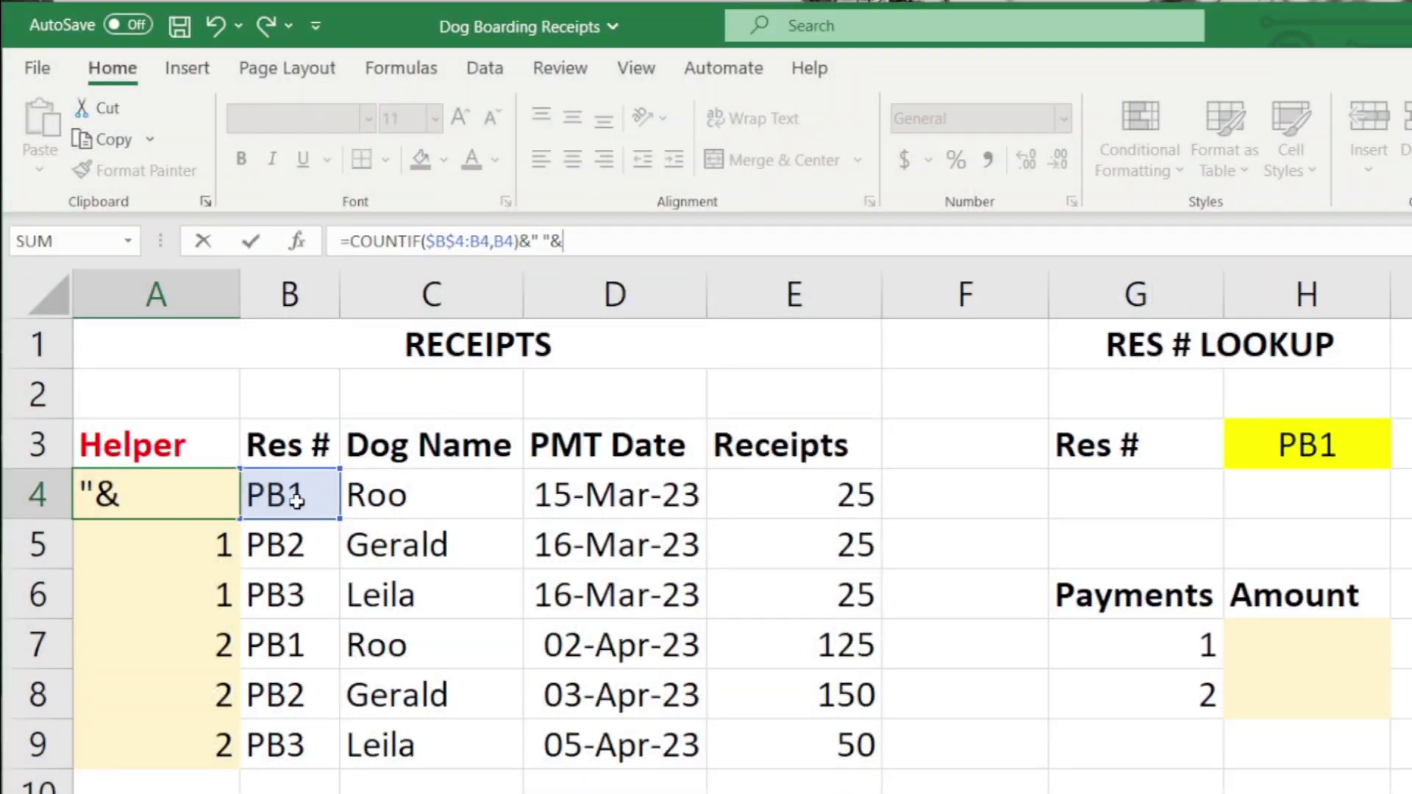
{"action": "left_click", "coordinate": [296, 501]}
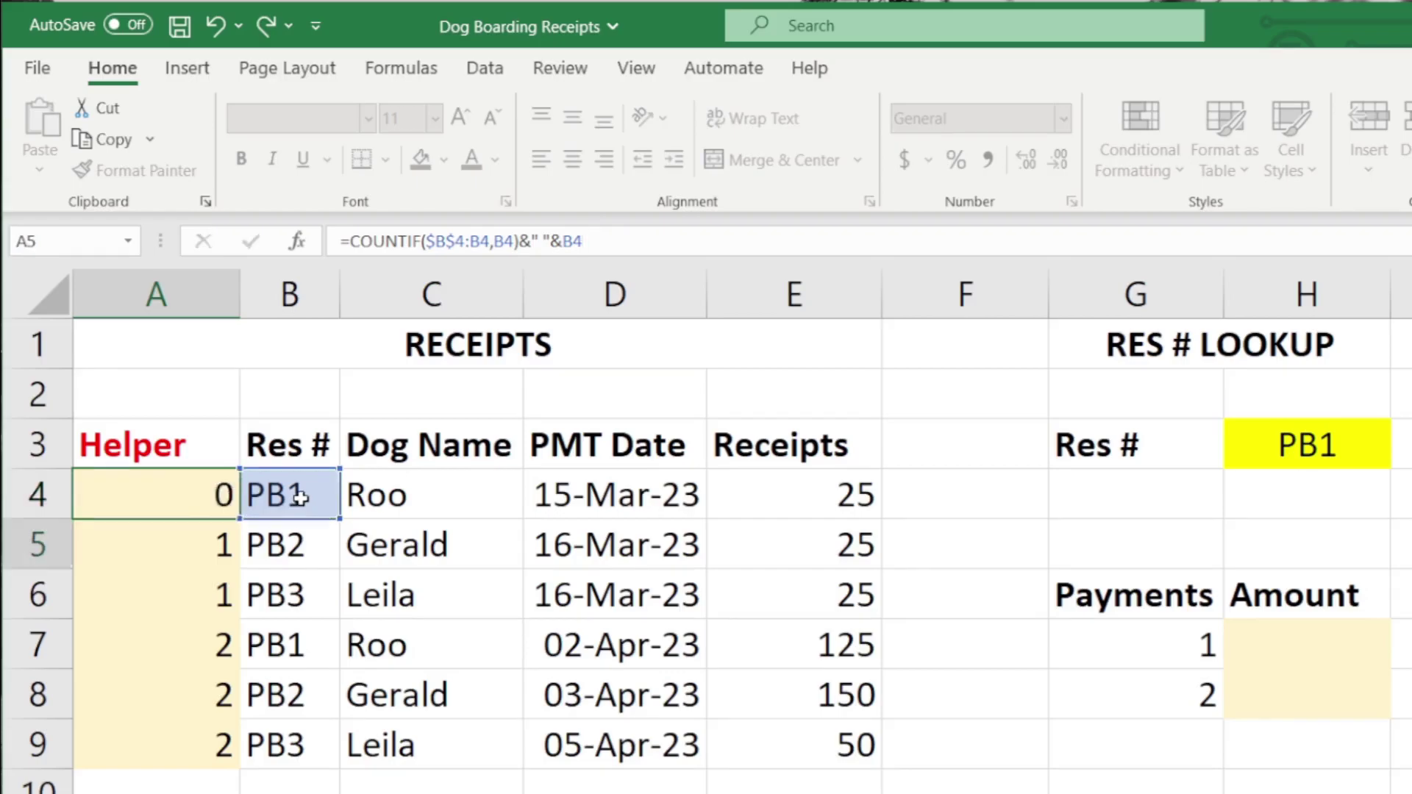
{"action": "key", "text": "Return"}
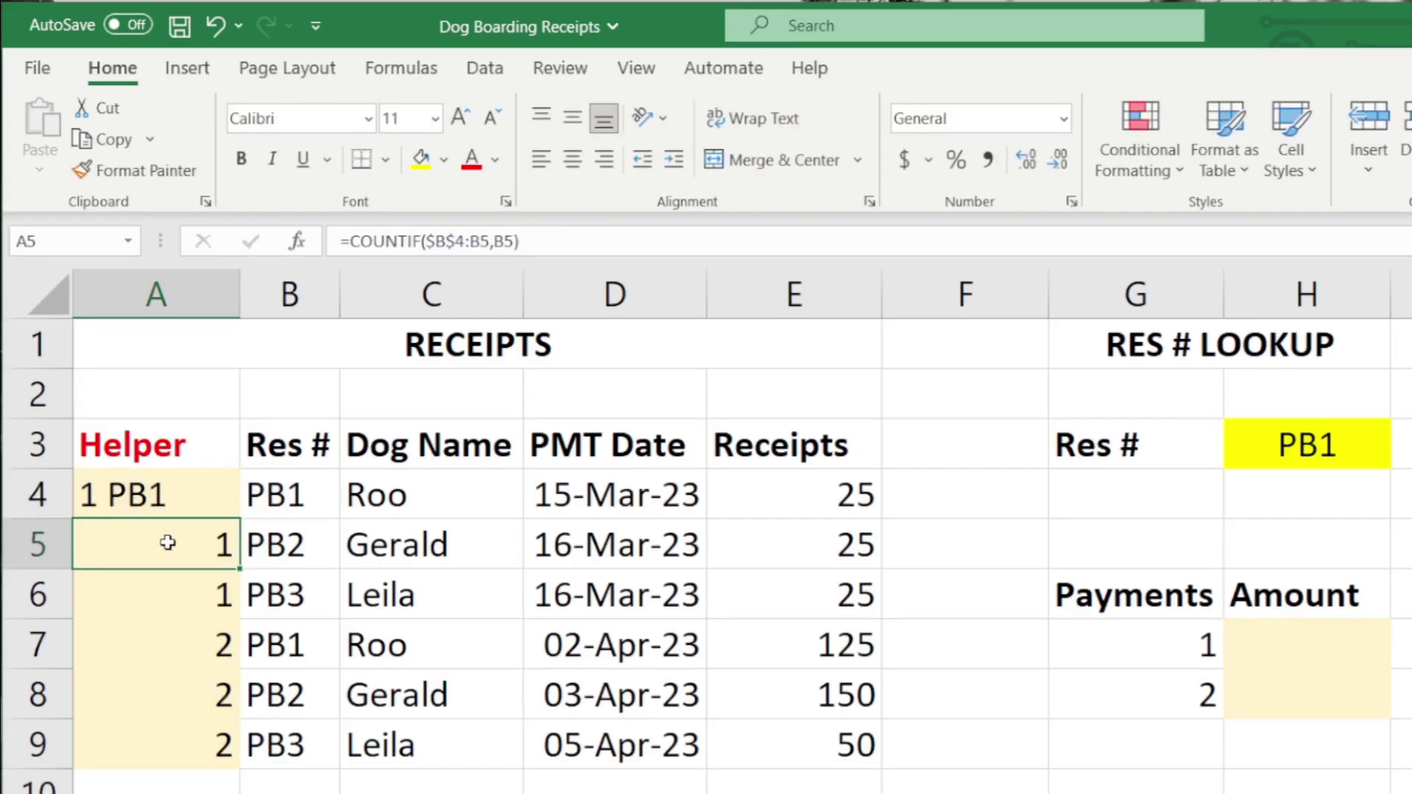
{"action": "left_click", "coordinate": [177, 496]}
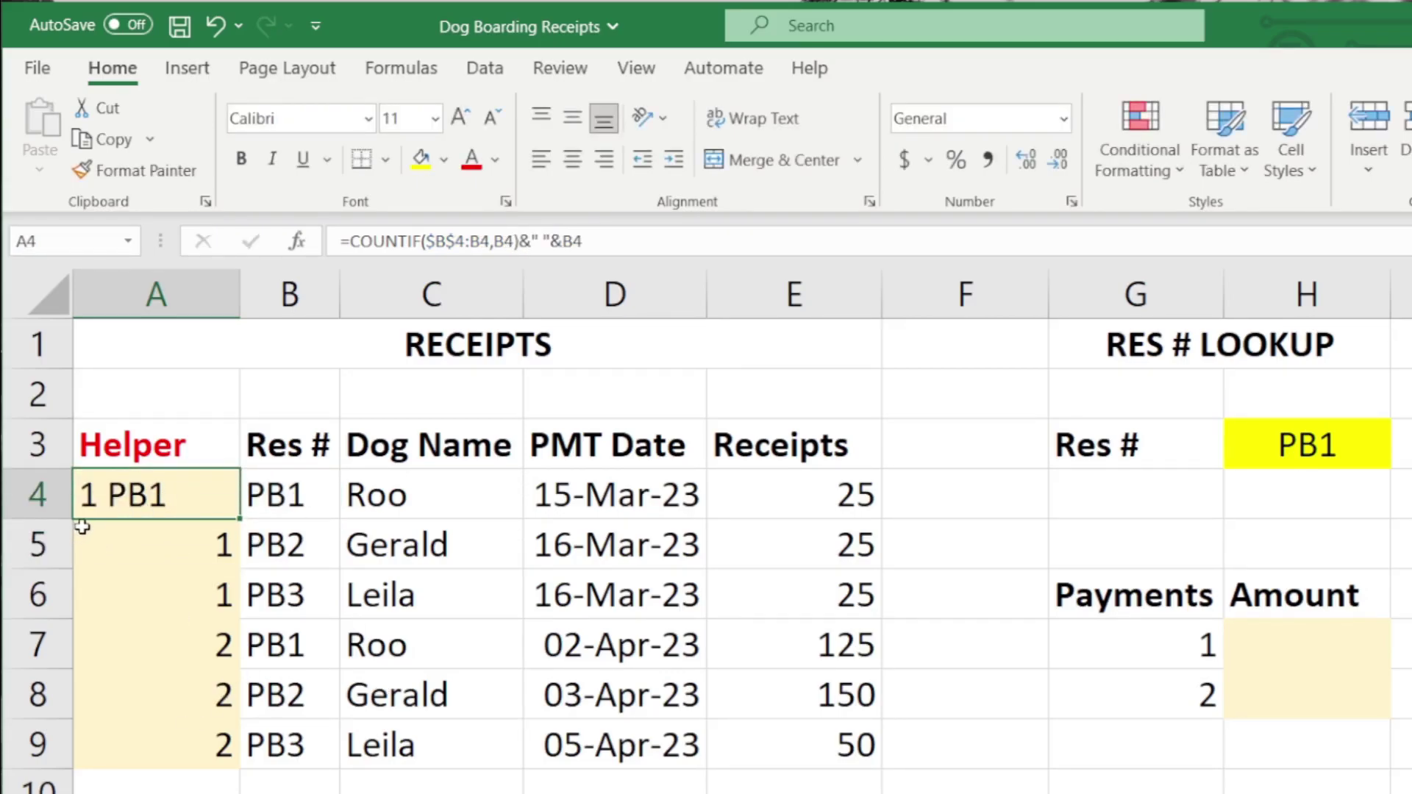
{"action": "double_click", "coordinate": [237, 522]}
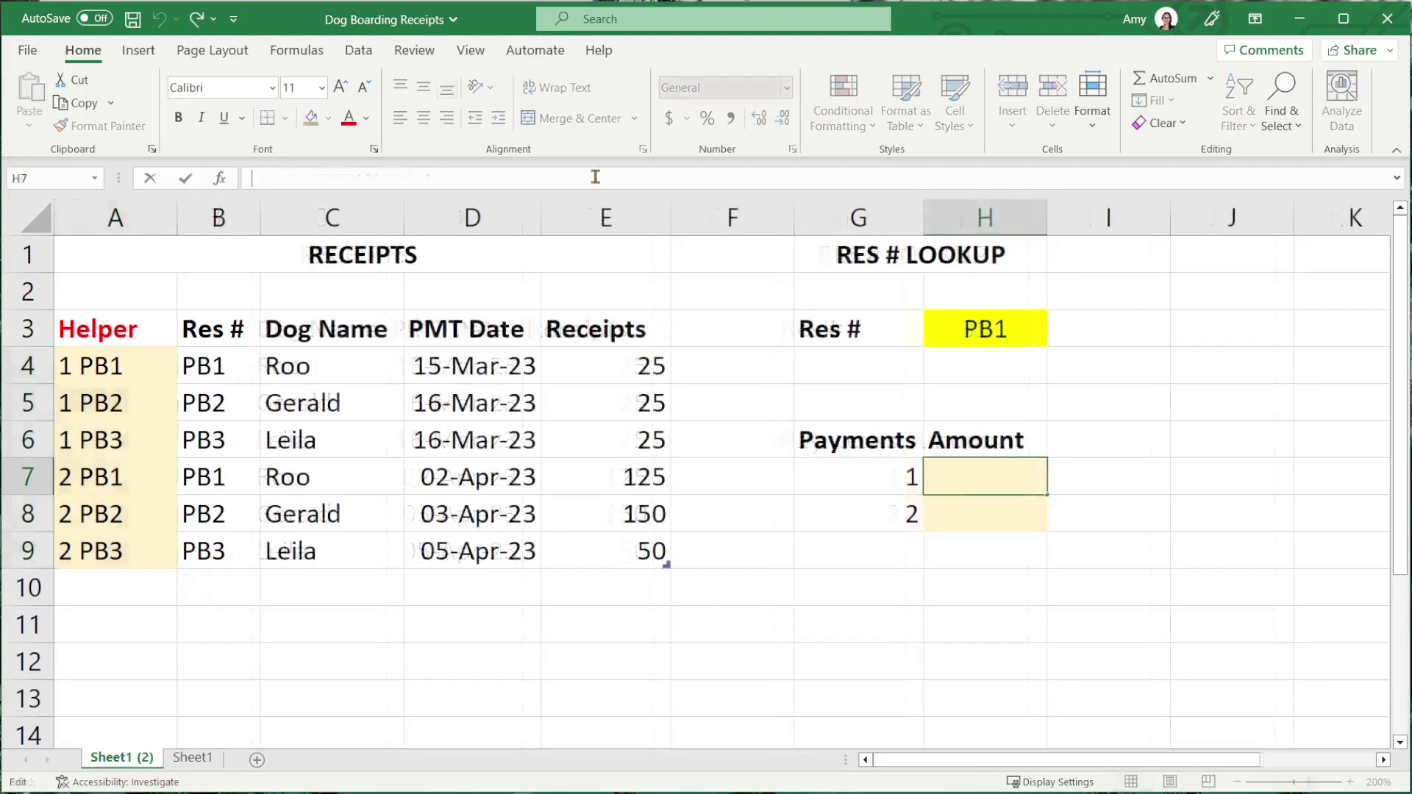
- Start a VLOOKUP formula in the first Amount cell, H7, with the lookup value G7&" "&$H$3
{"action": "type", "text": "=VLOOKUP("}
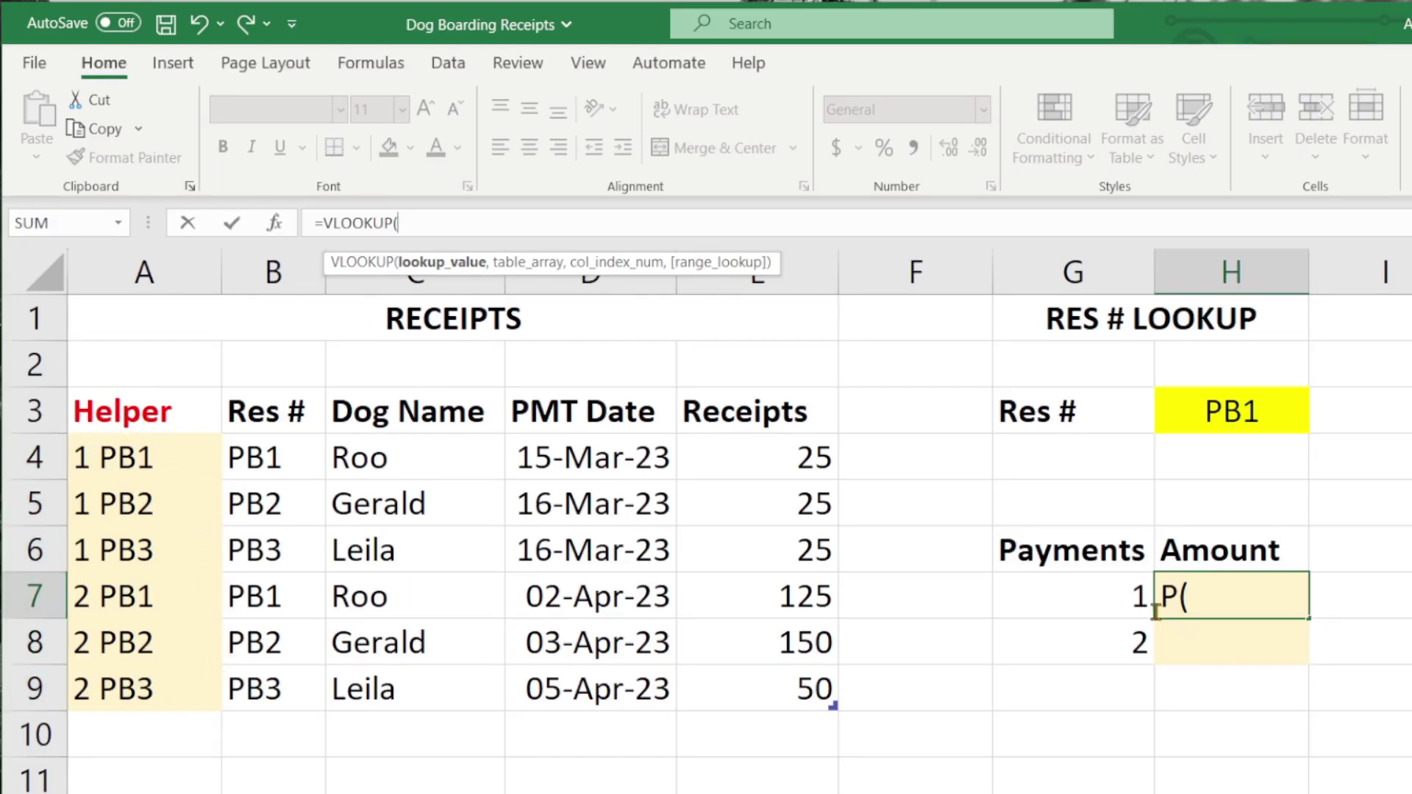
{"action": "left_click", "coordinate": [1085, 591]}
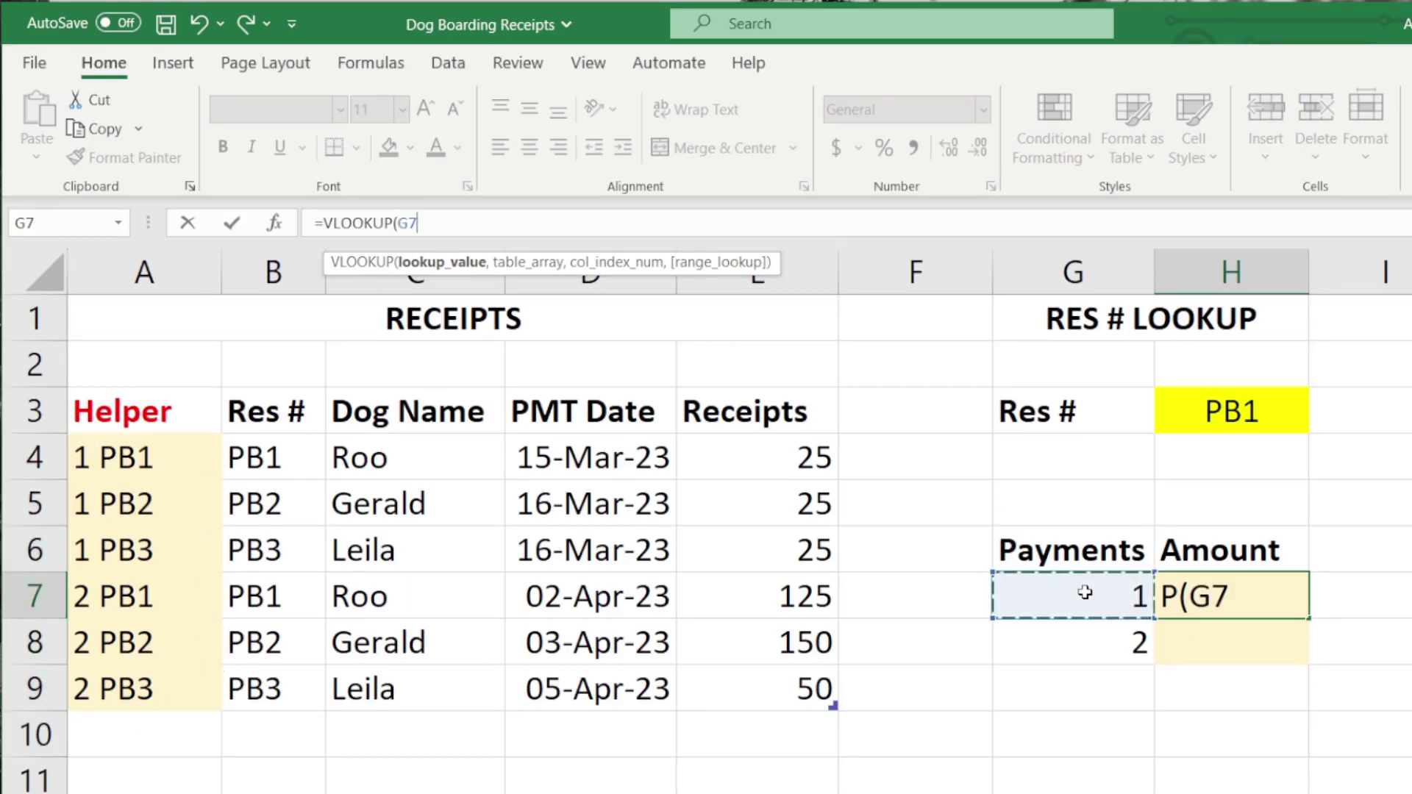
{"action": "left_click", "coordinate": [562, 223]}
{"action": "type", "text": "&"}
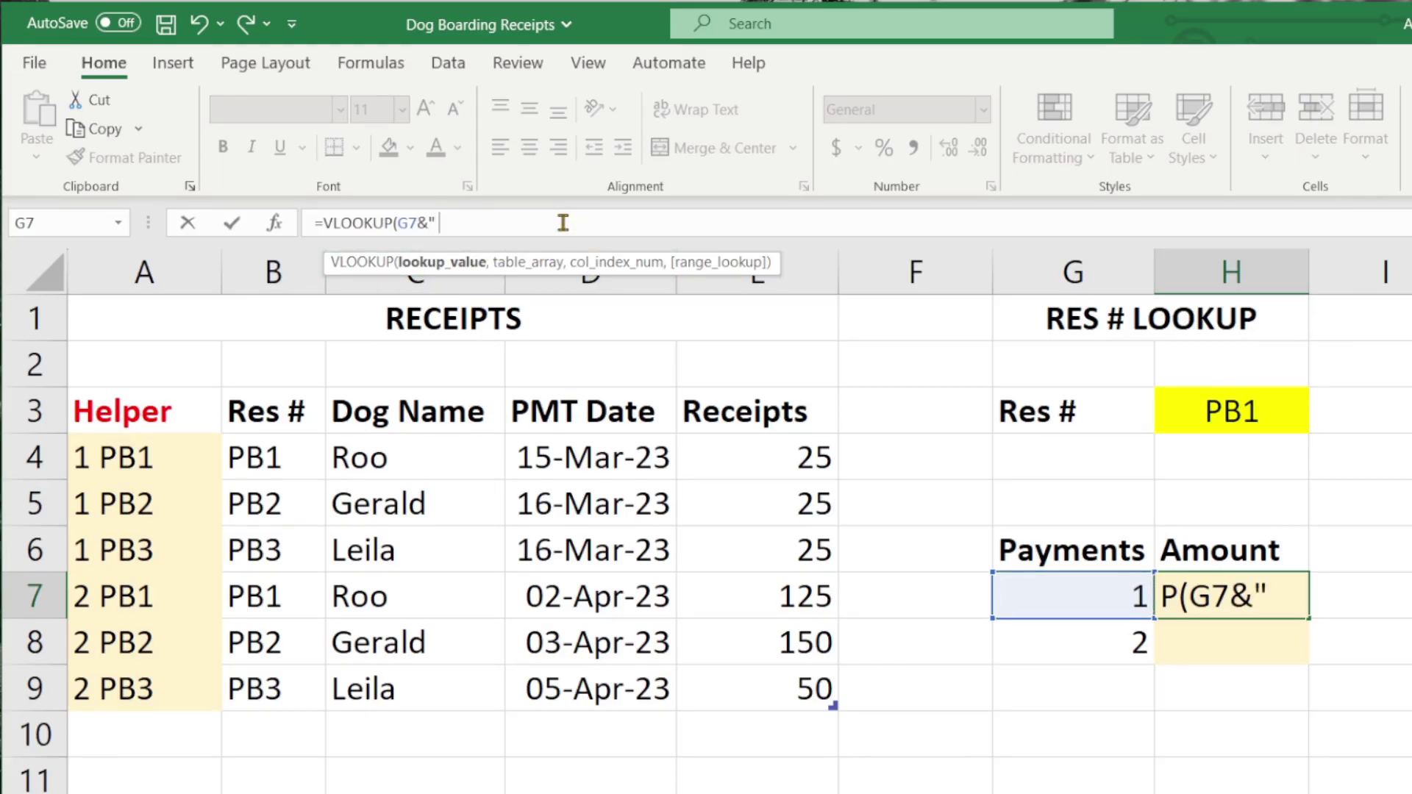
{"action": "type", "text": "\" \"&"}
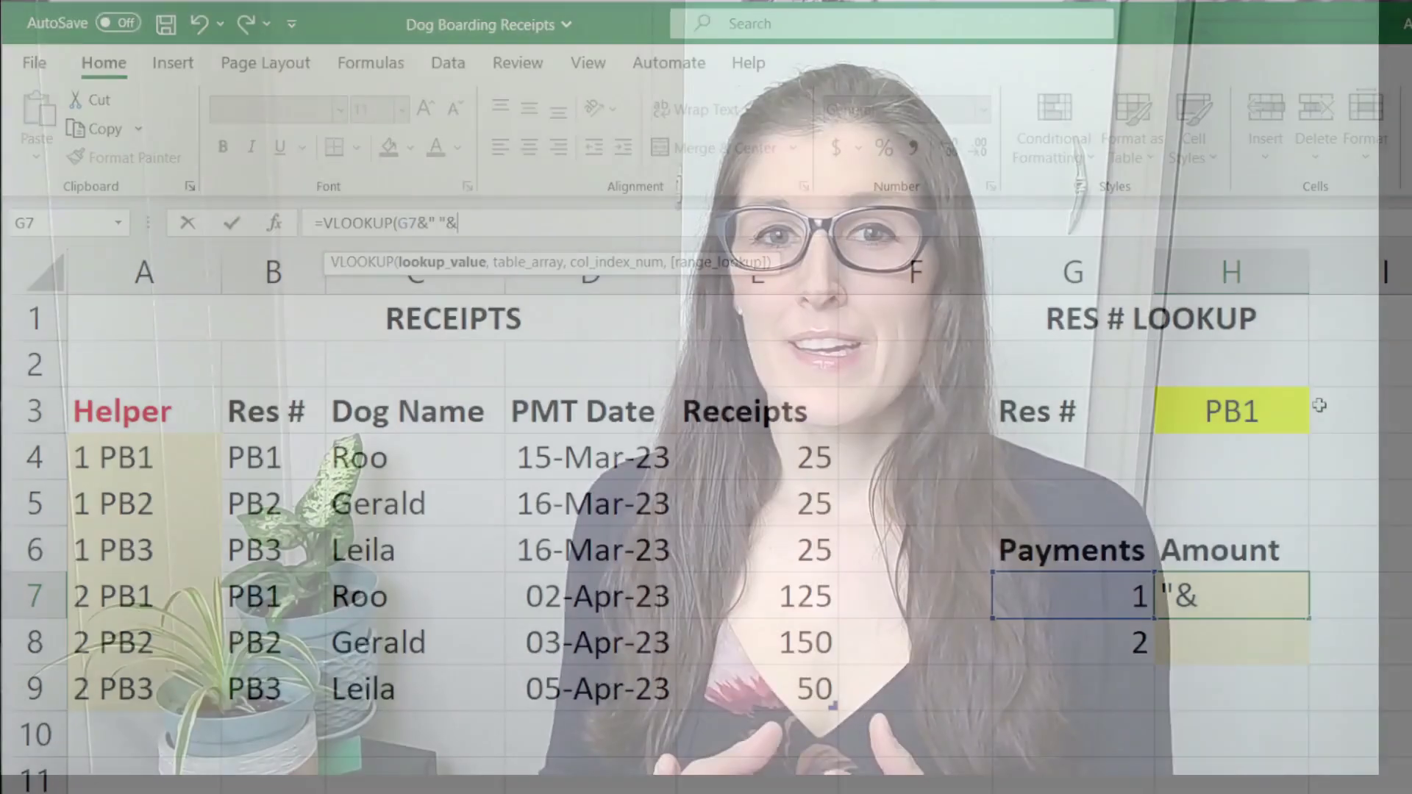
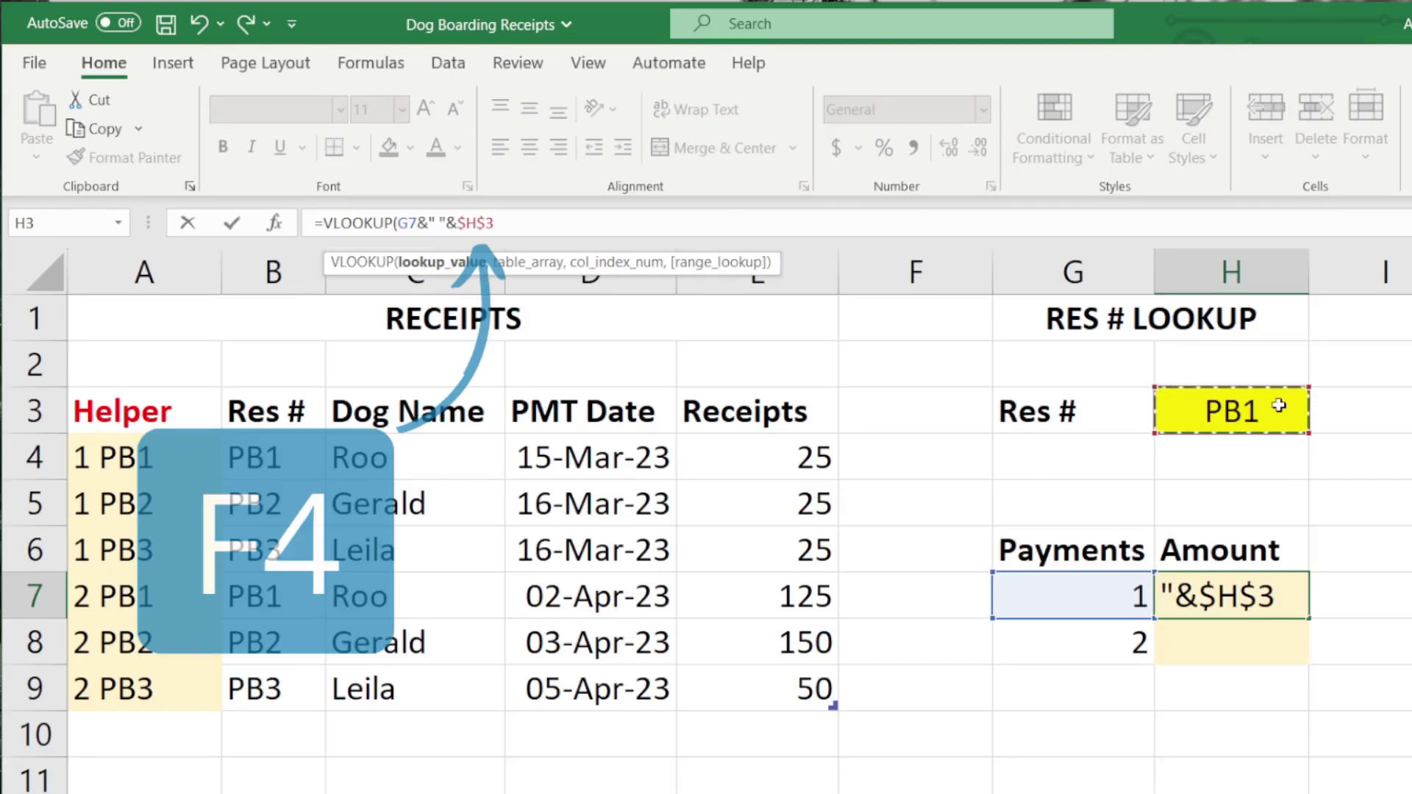
{"action": "type", "text": ","}
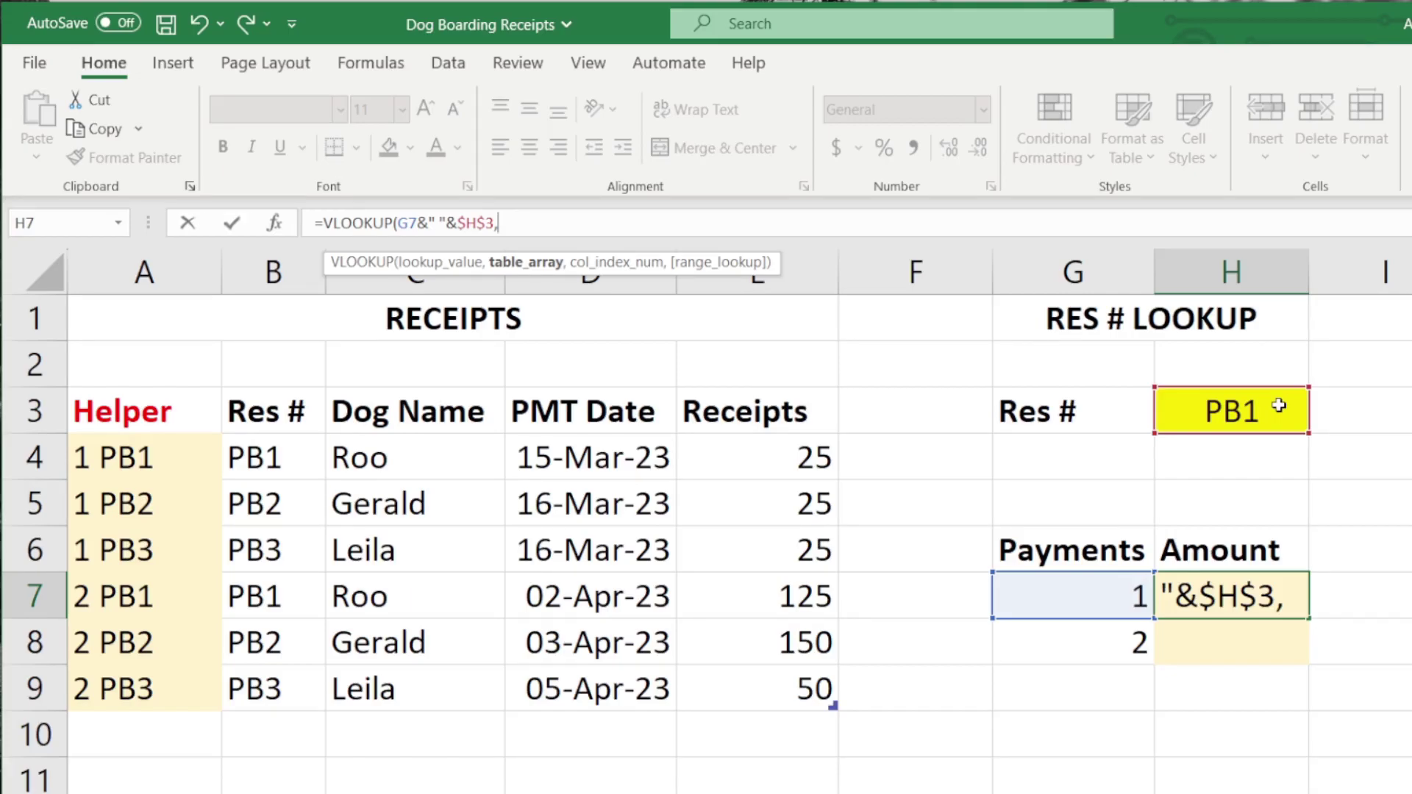
- Complete the VLOOKUP with table array HelperReceipts[#All], column index 5 and exact match 0, and fill it down to H8
{"action": "left_click_drag", "start_coordinate": [110, 411], "coordinate": [756, 676]}
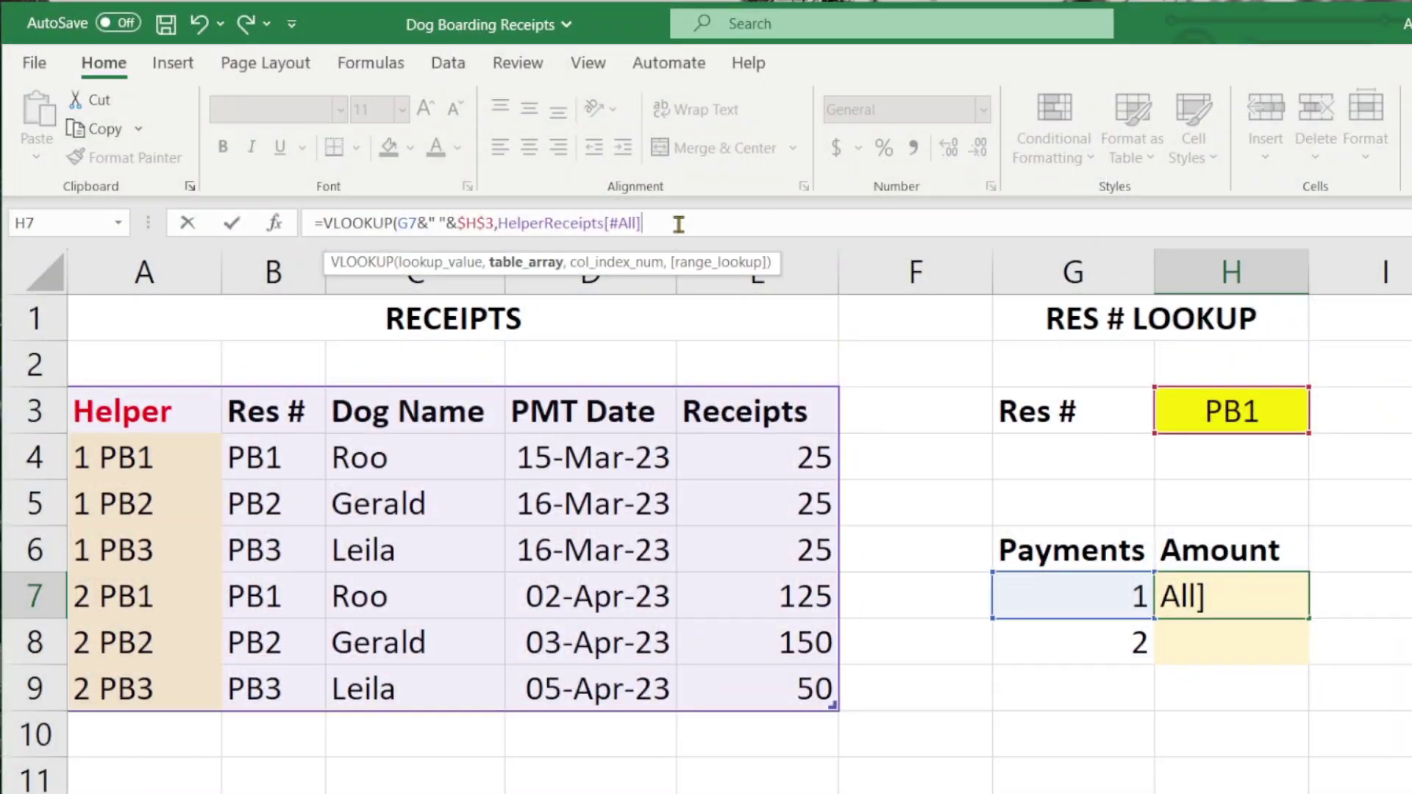
{"action": "type", "text": ","}
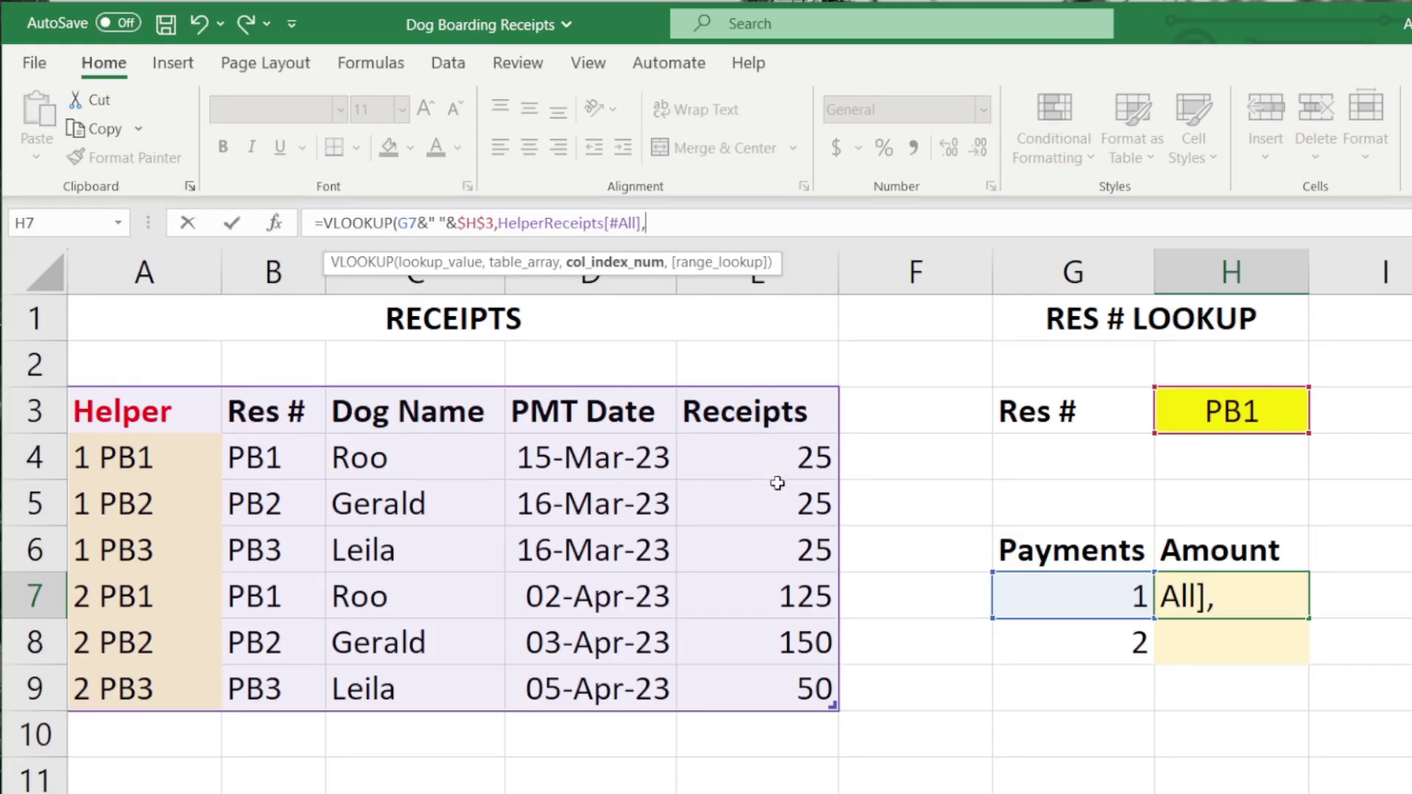
{"action": "type", "text": "5,"}
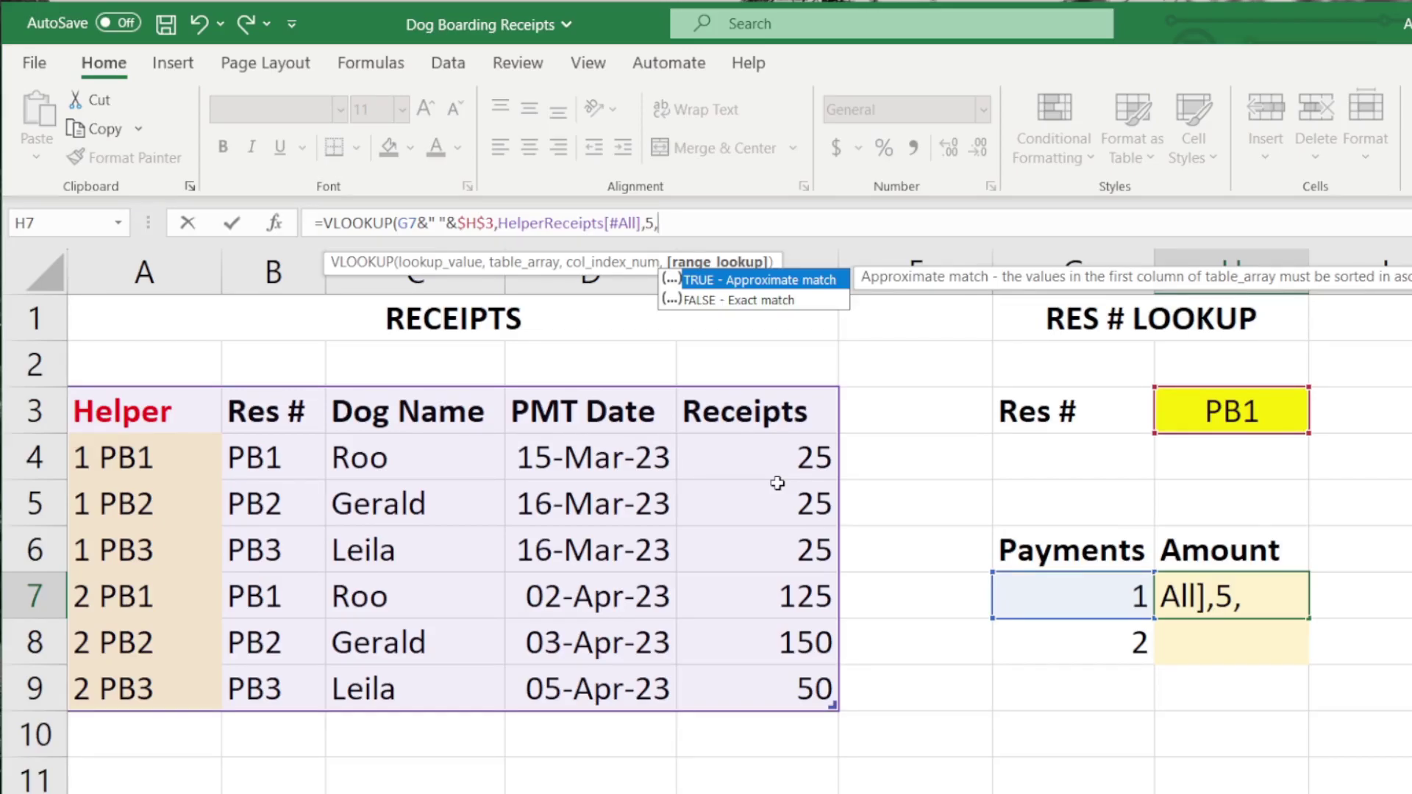
{"action": "type", "text": "0)"}
{"action": "key", "text": "Return"}
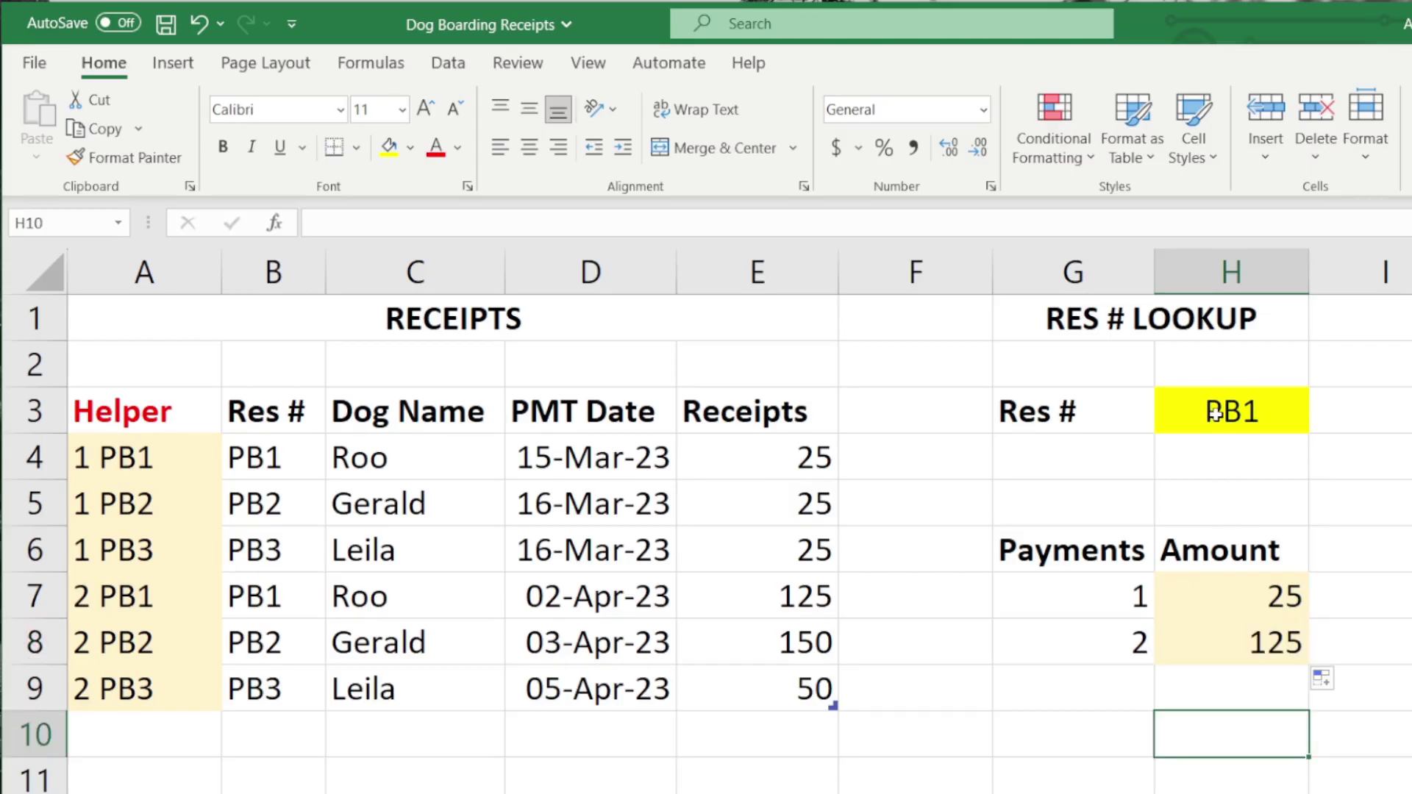
- Change the lookup reservation number in H3 to PB2
{"action": "left_click", "coordinate": [1216, 414]}
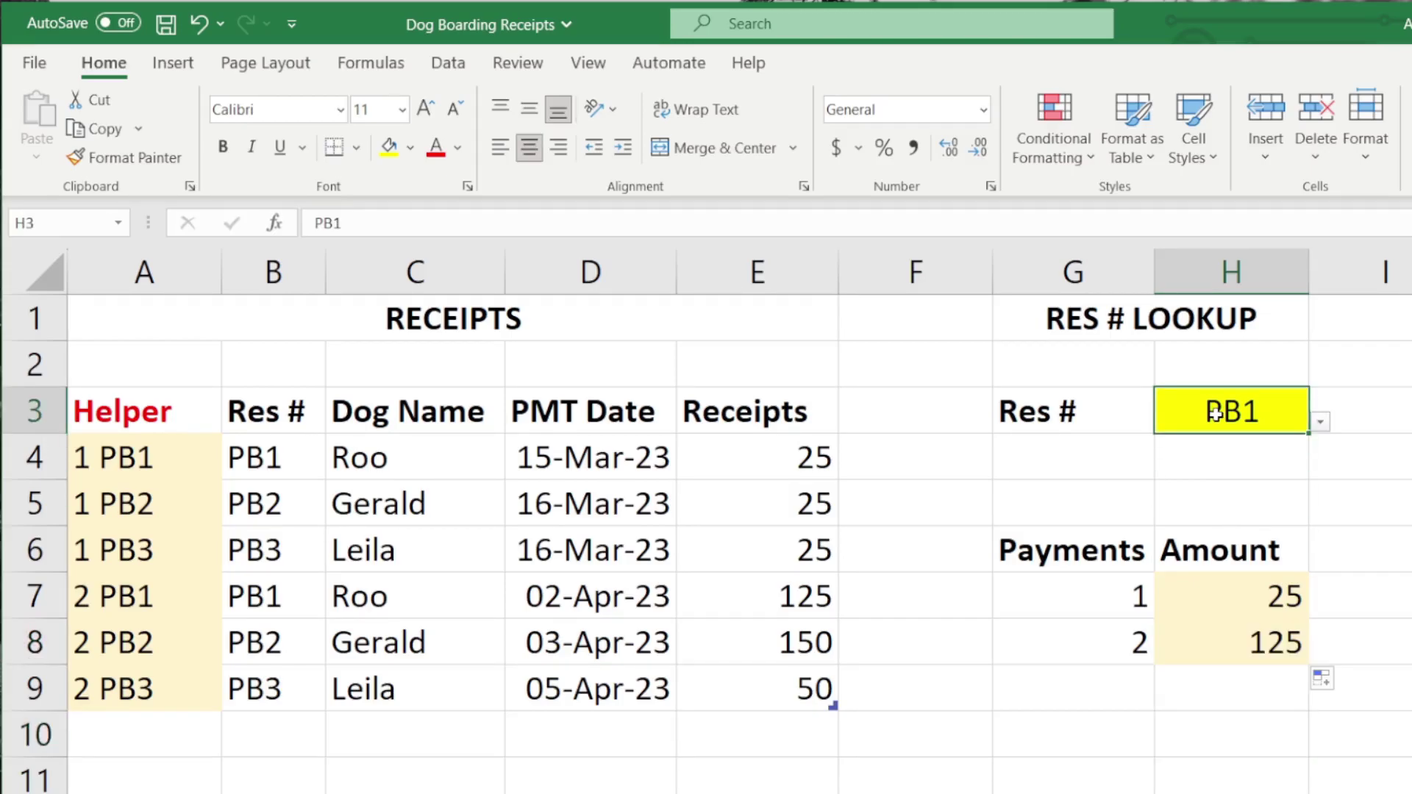
{"action": "left_click", "coordinate": [1320, 424]}
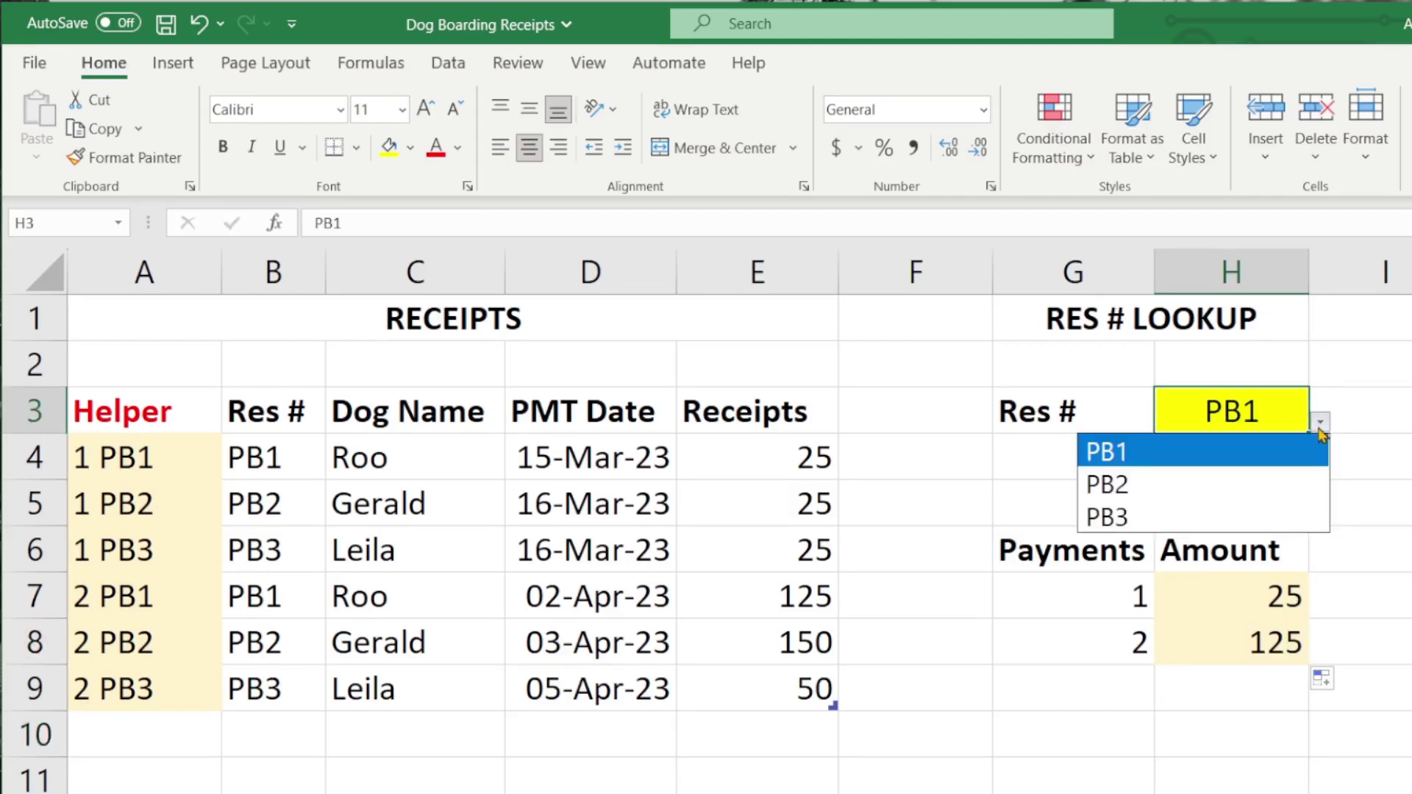
{"action": "left_click", "coordinate": [1234, 481]}
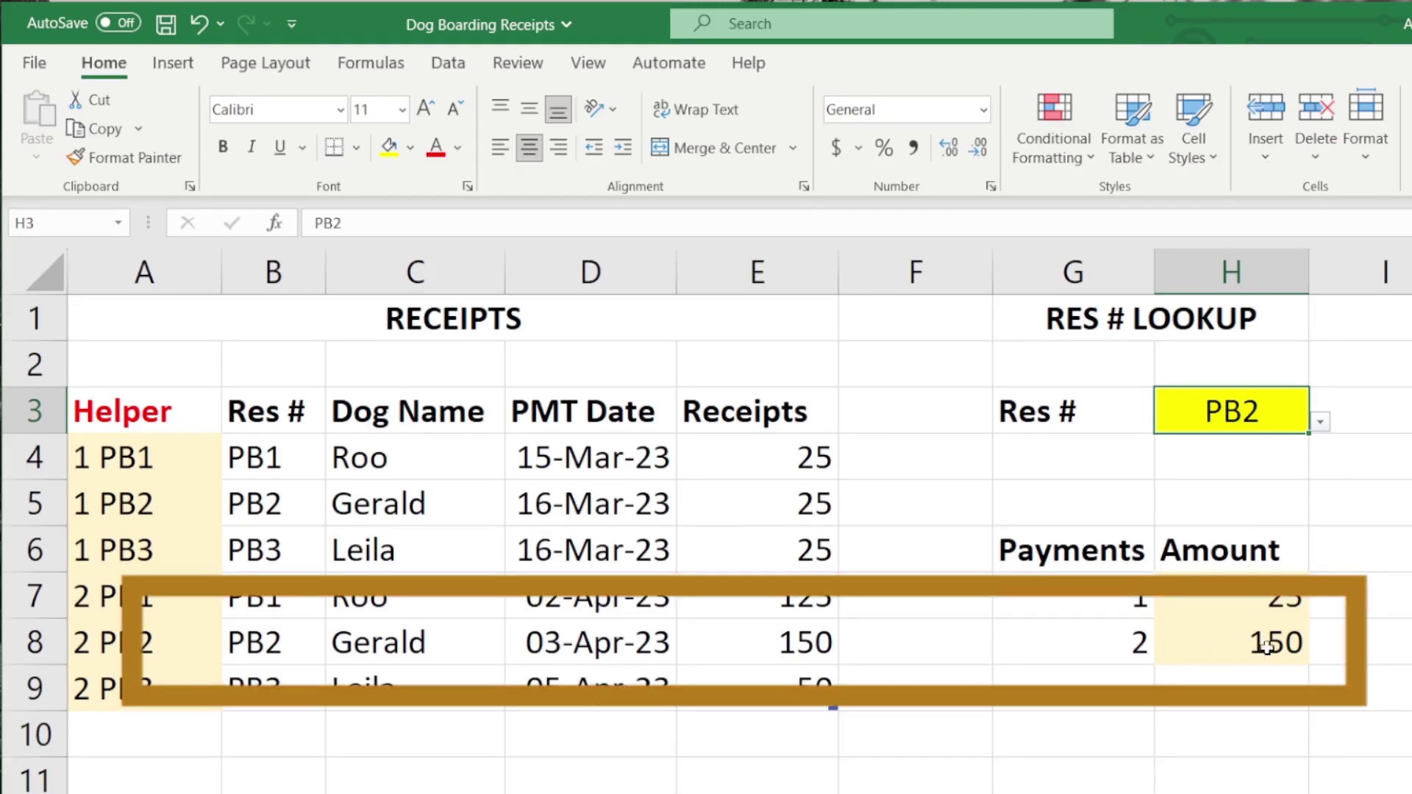
- Open the list of reservation numbers for the Res # lookup cell H3
{"action": "left_click", "coordinate": [1320, 424]}
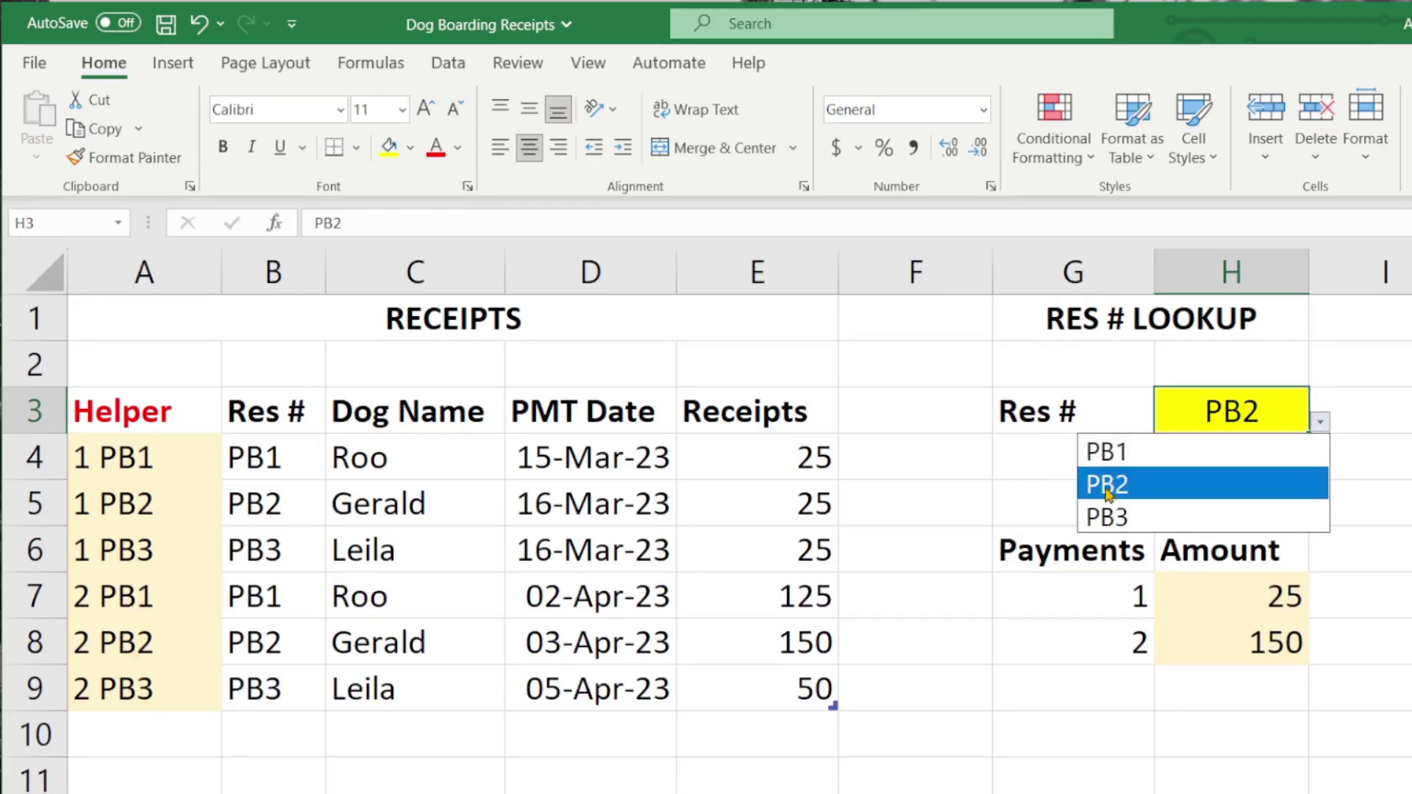